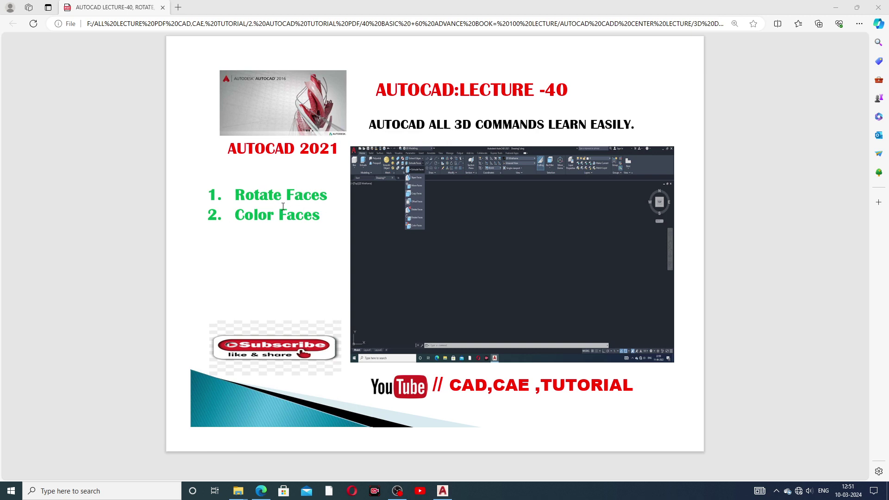
# Switch to the empty SW isometric AutoCAD drawing and start the Rotate Faces solid-editing command
pyautogui.click(446, 488)
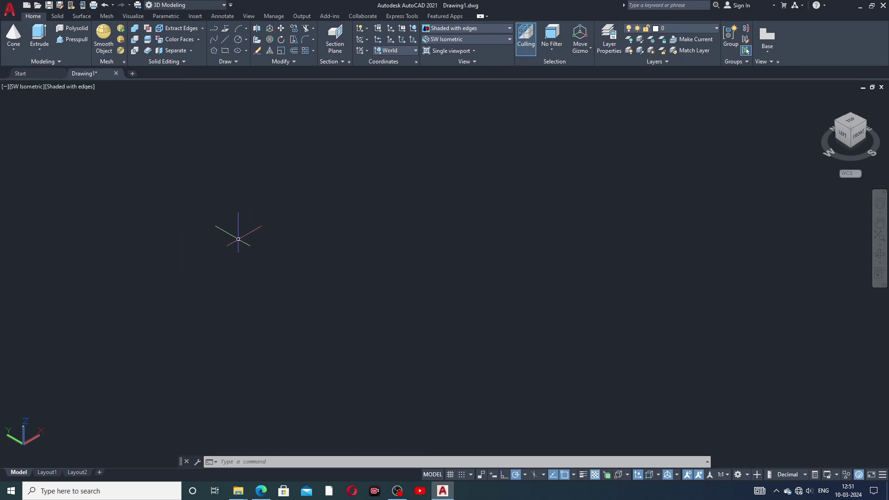
pyautogui.click(199, 40)
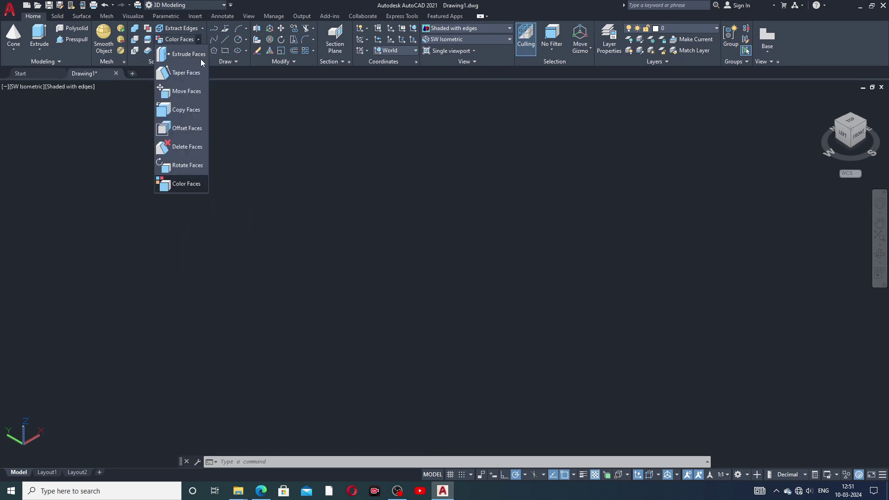
pyautogui.click(193, 168)
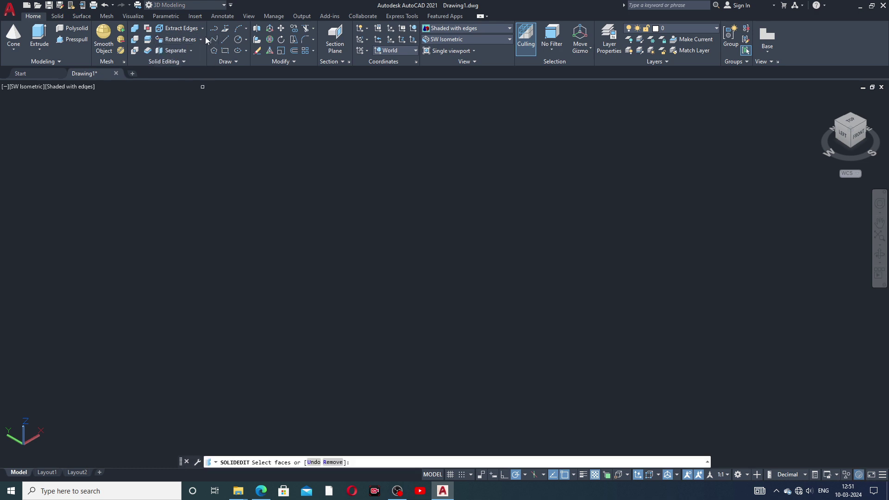
pyautogui.click(202, 40)
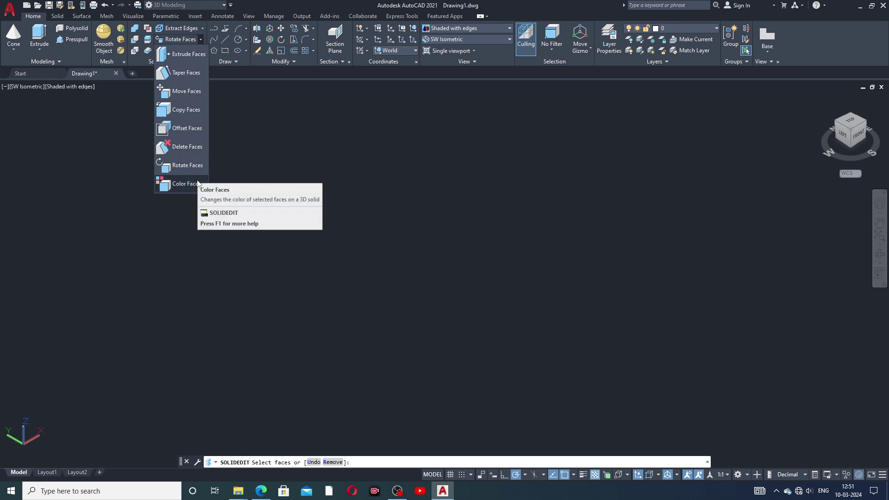
pyautogui.click(332, 212)
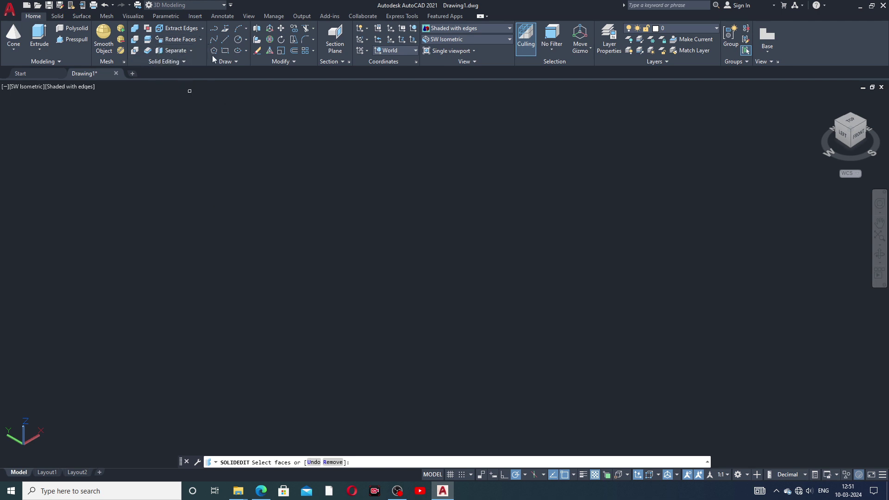
# Draw a rectangle from two opposite corners on the canvas as the first box's base
pyautogui.click(226, 53)
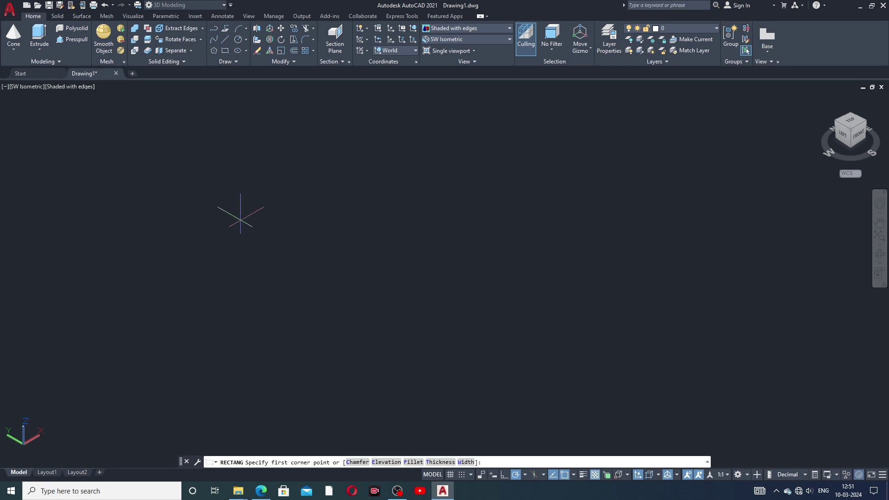
pyautogui.click(229, 214)
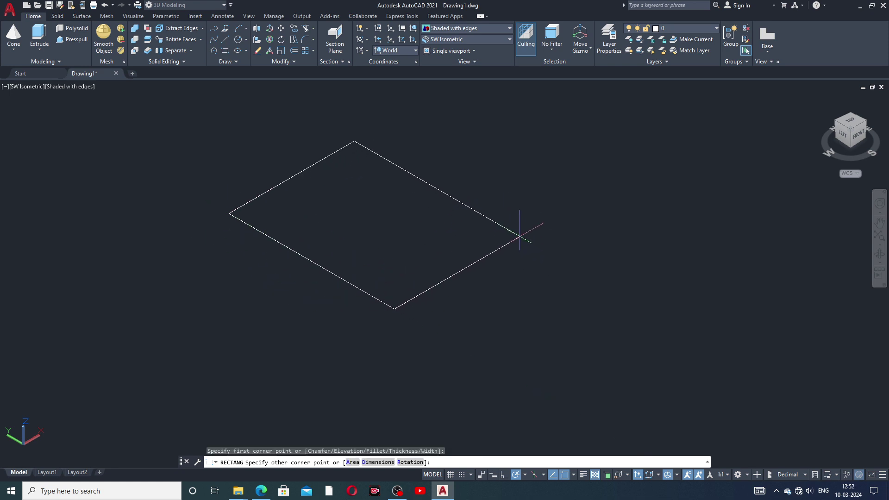
pyautogui.click(520, 236)
pyautogui.moveTo(484, 228); pyautogui.dragTo(369, 258, button='middle')
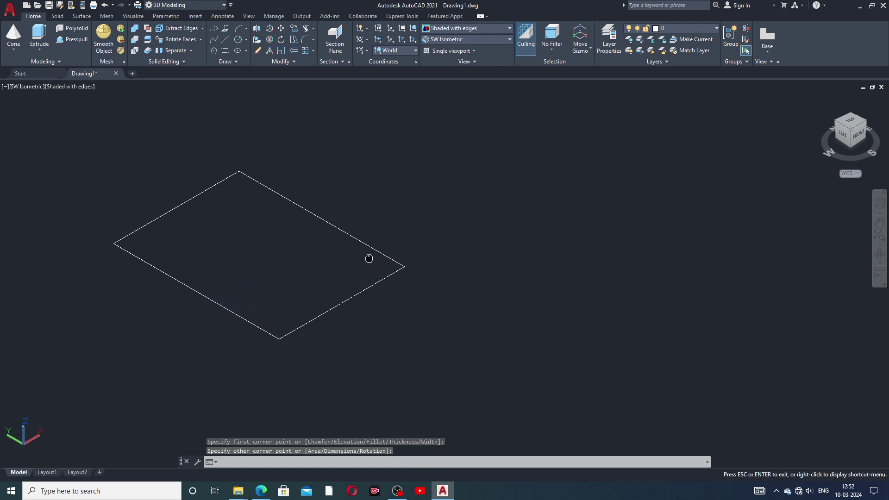
pyautogui.click(75, 41)
# Press-pull the rectangle upward into a solid grey box and end the command
pyautogui.click(274, 194)
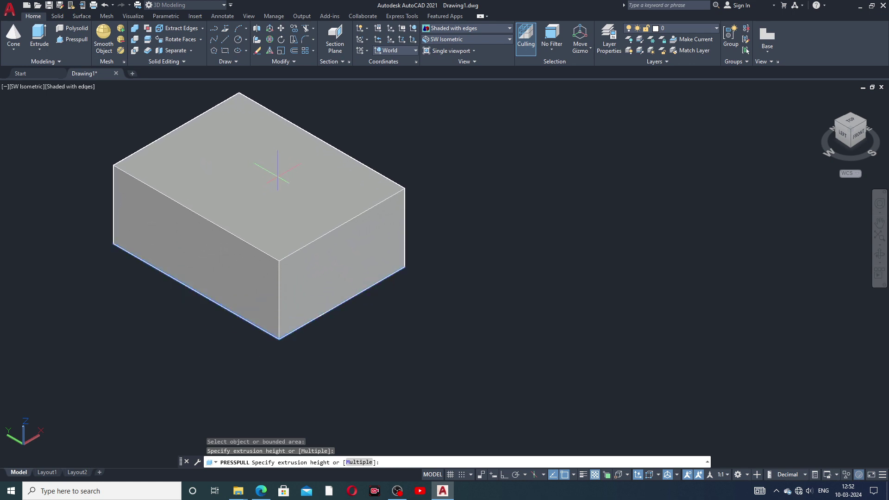
pyautogui.click(277, 169)
pyautogui.moveTo(357, 178)
pyautogui.mouseDown(button='middle')
pyautogui.moveTo(316, 227)
pyautogui.moveTo(321, 220)
pyautogui.moveTo(327, 234)
pyautogui.moveTo(381, 220)
pyautogui.mouseUp(button='middle')
pyautogui.press('Return')
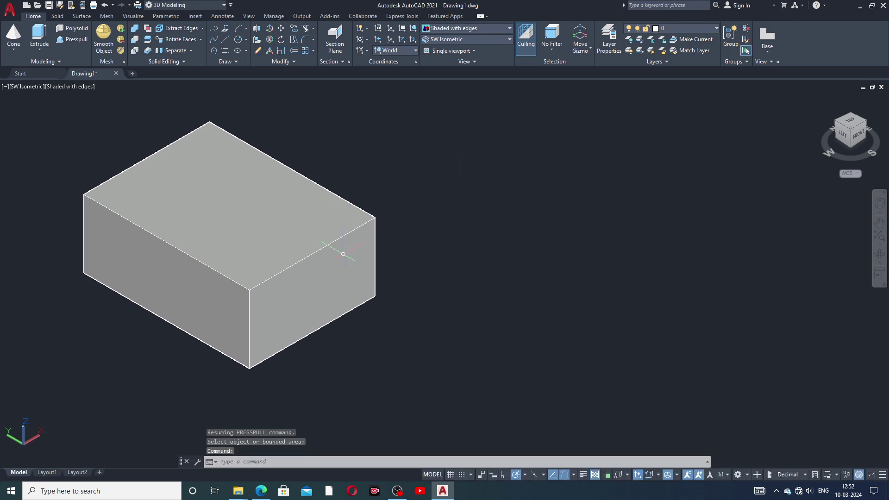
pyautogui.moveTo(337, 257); pyautogui.dragTo(341, 265, button='middle')
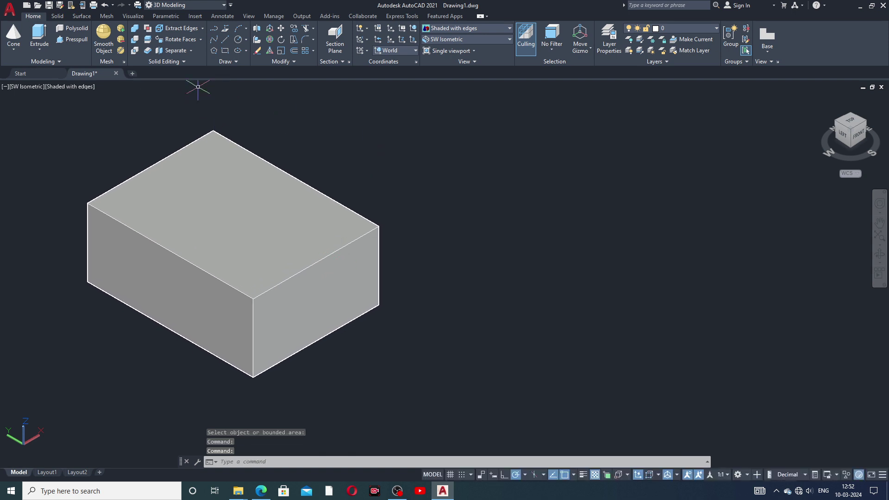
# Rotate the box's right end face 20° about an axis from its far corner to the bottom front corner
pyautogui.click(200, 40)
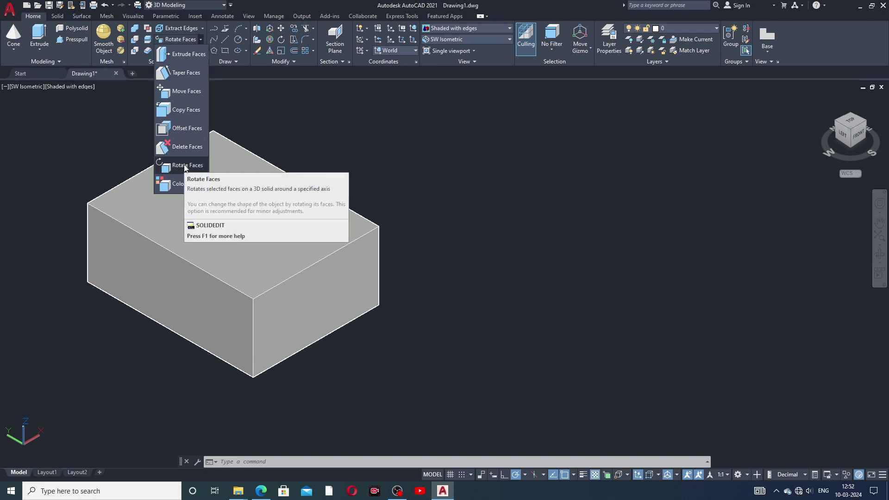
pyautogui.click(185, 167)
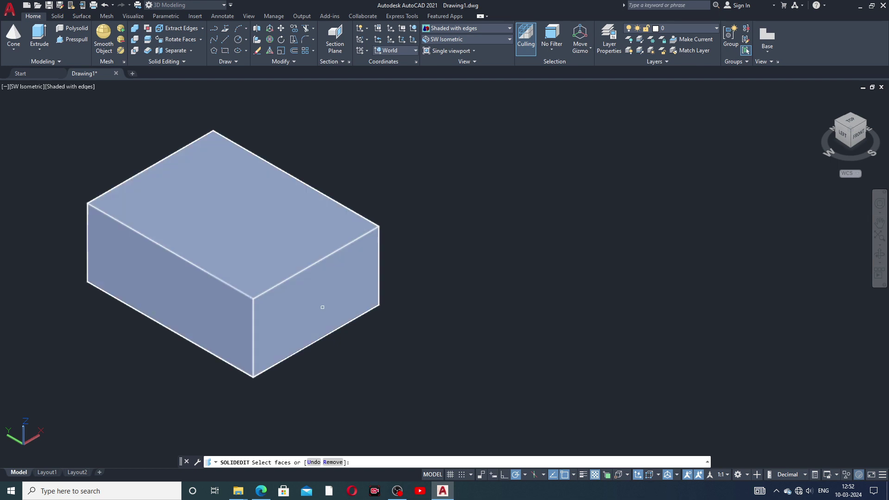
pyautogui.click(328, 292)
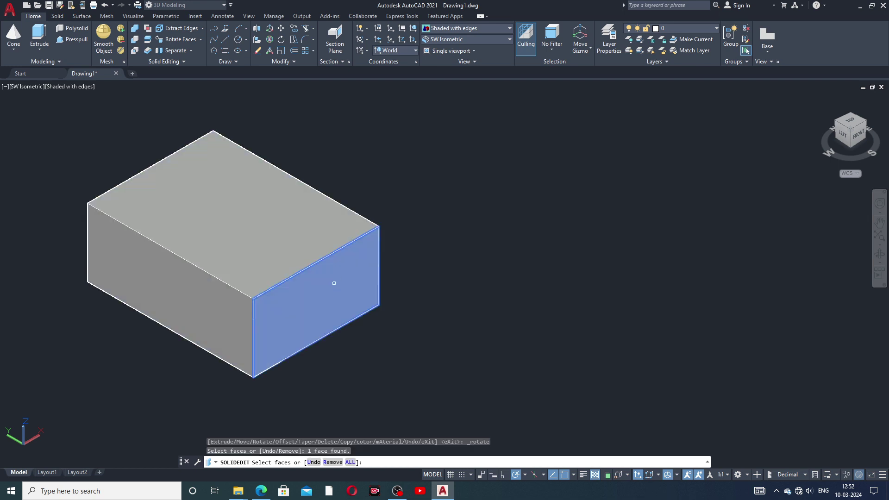
pyautogui.rightClick(334, 283)
pyautogui.click(355, 292)
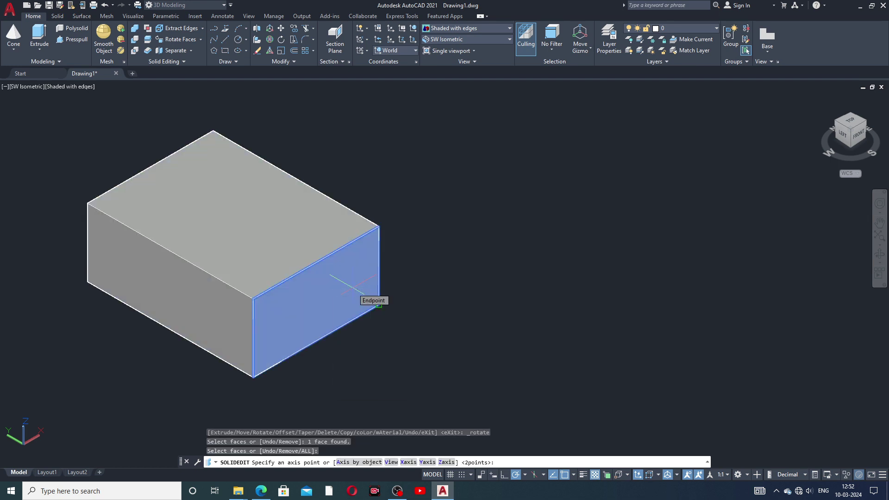
pyautogui.click(253, 299)
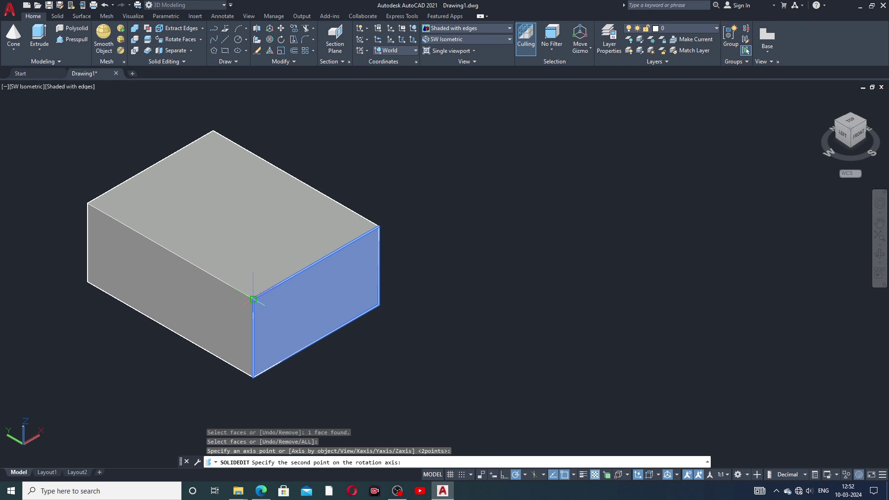
pyautogui.click(254, 377)
pyautogui.write('20')
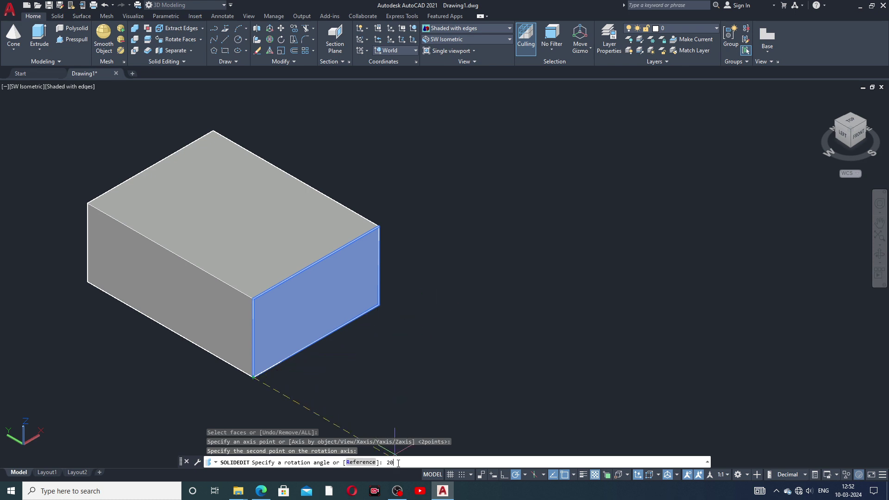
pyautogui.press('Return')
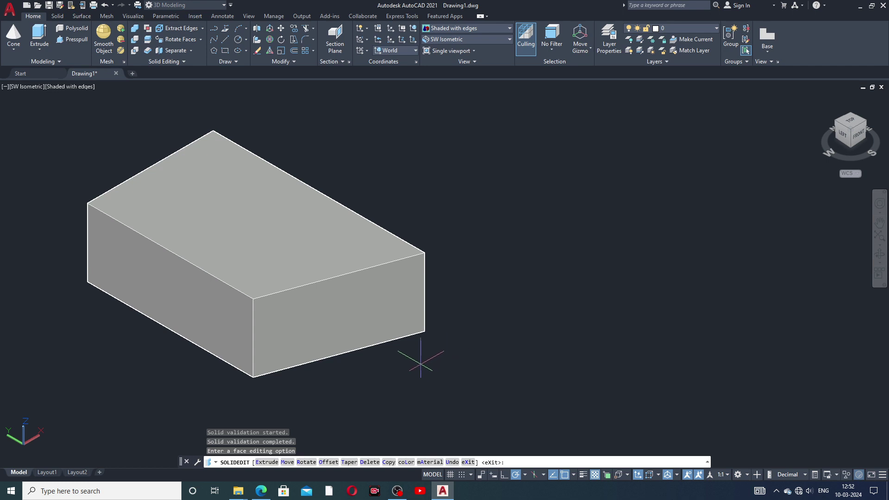
pyautogui.moveTo(426, 367)
pyautogui.mouseDown(button='middle')
pyautogui.moveTo(473, 353)
pyautogui.moveTo(456, 350)
pyautogui.mouseUp(button='middle')
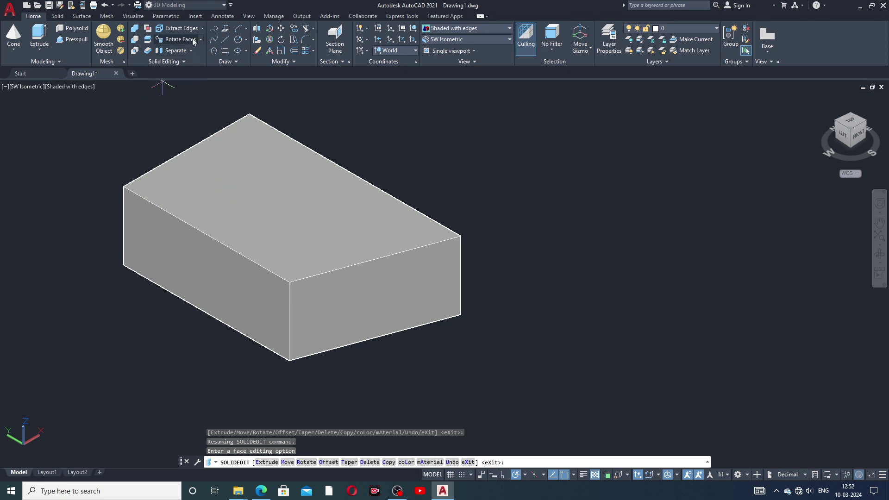
# Rotate the box's top face 20° about the axis from its top-left corner to its front top corner
pyautogui.click(161, 40)
pyautogui.click(302, 223)
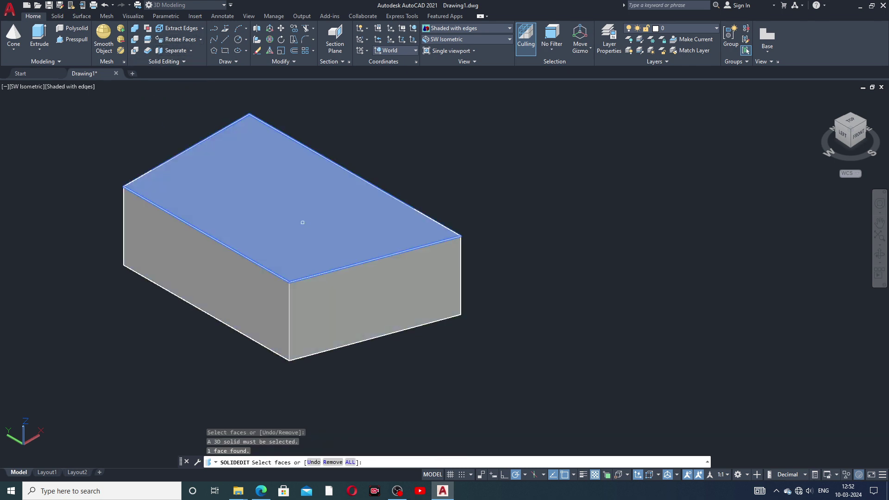
pyautogui.rightClick(303, 223)
pyautogui.click(319, 229)
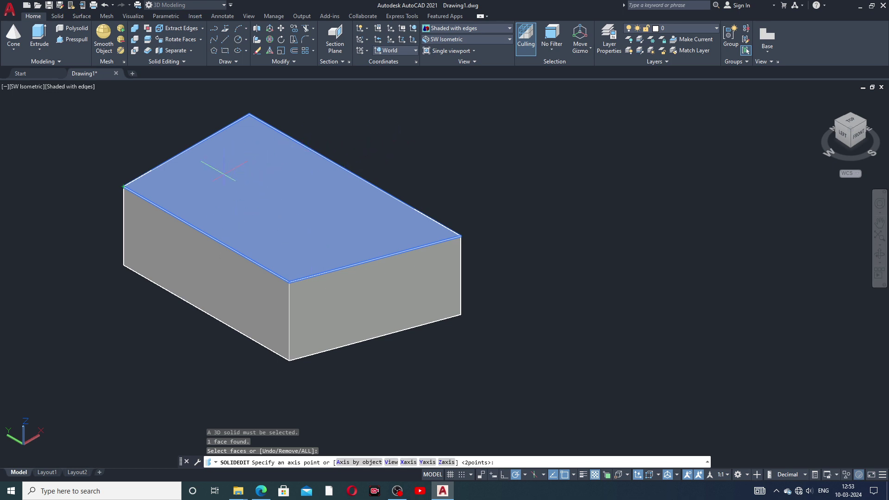
pyautogui.click(124, 187)
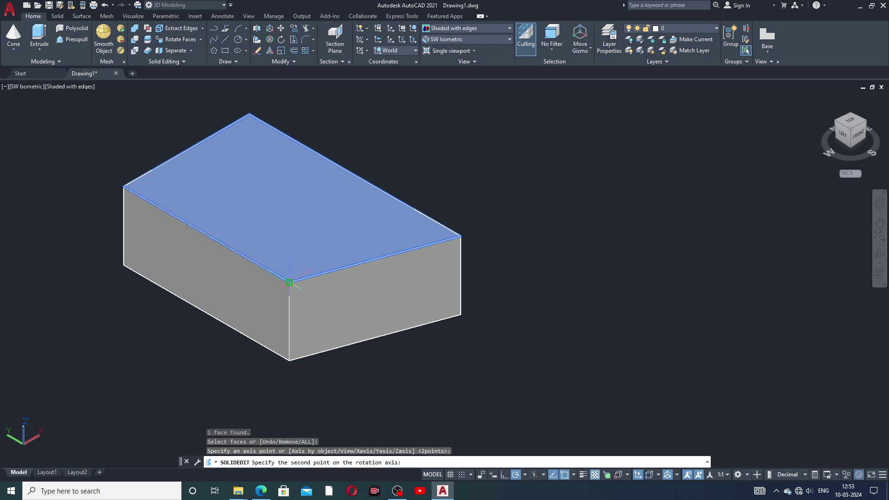
pyautogui.click(290, 282)
pyautogui.write('20')
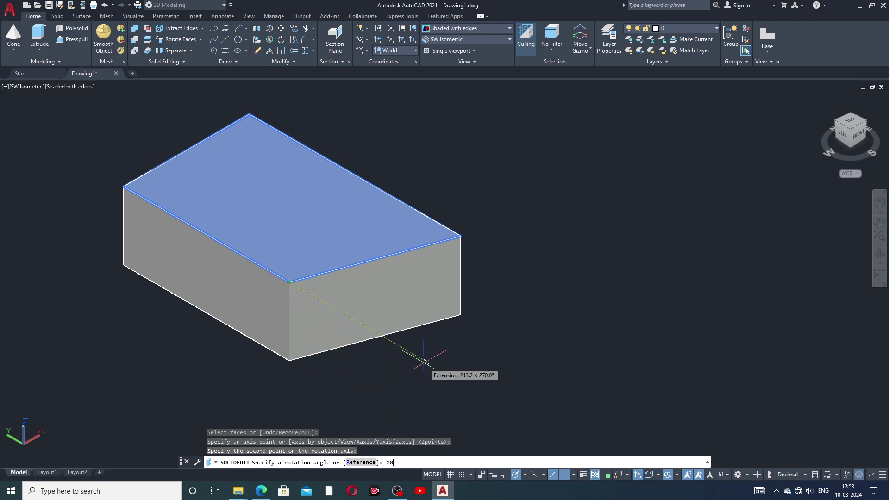
pyautogui.press('Return')
pyautogui.moveTo(482, 163)
pyautogui.mouseDown(button='middle')
pyautogui.moveTo(517, 213)
pyautogui.moveTo(440, 235)
pyautogui.mouseUp(button='middle')
pyautogui.scroll(3, 510, 216)
pyautogui.scroll(-4, 510, 215)
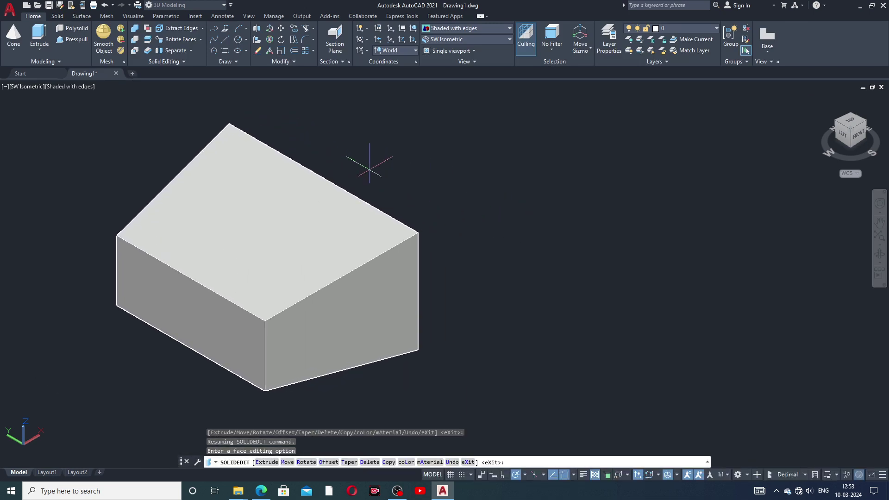
pyautogui.moveTo(386, 227); pyautogui.dragTo(360, 226, button='middle')
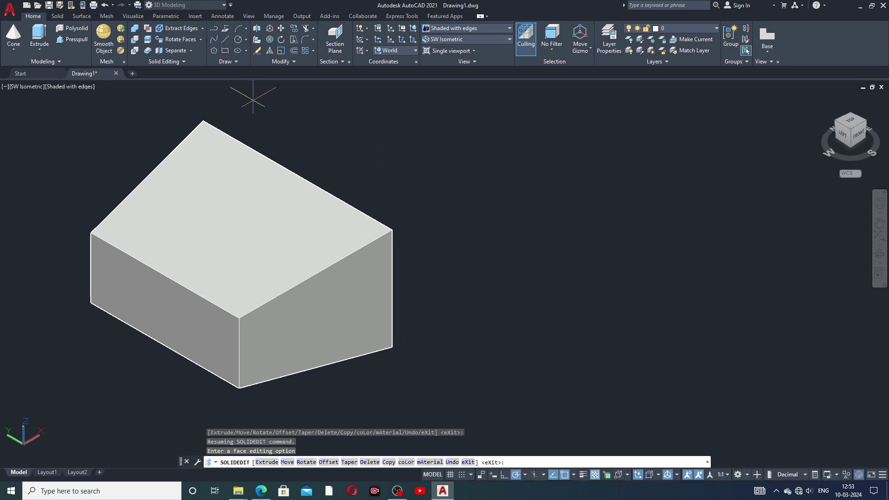
# Draw a second rectangle to the right of the first box
pyautogui.click(226, 50)
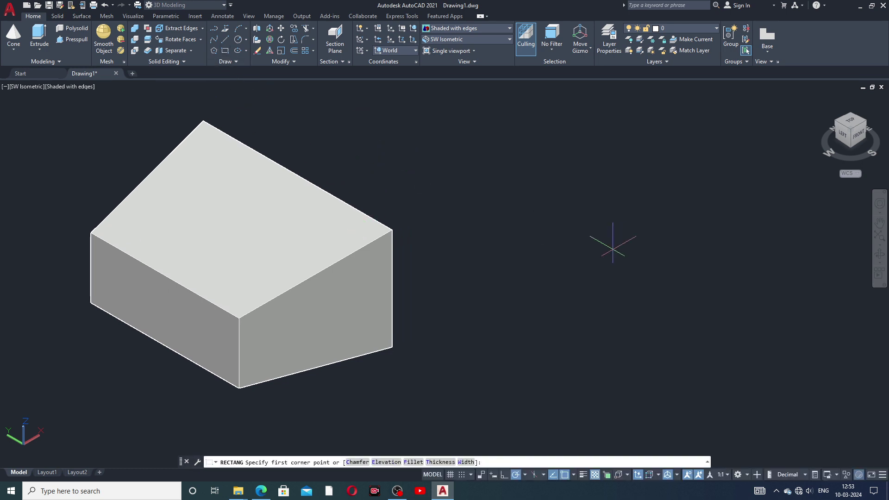
pyautogui.click(573, 249)
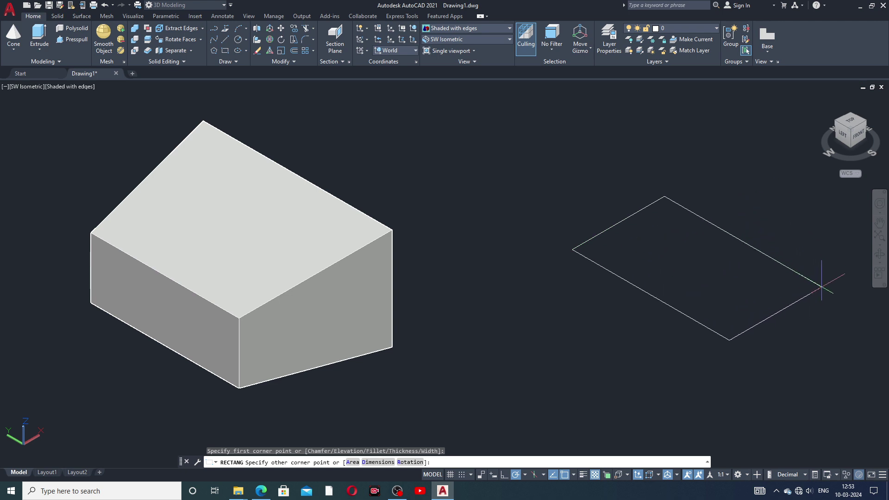
pyautogui.click(822, 277)
pyautogui.moveTo(689, 283)
pyautogui.mouseDown(button='middle')
pyautogui.moveTo(658, 273)
pyautogui.moveTo(654, 294)
pyautogui.mouseUp(button='middle')
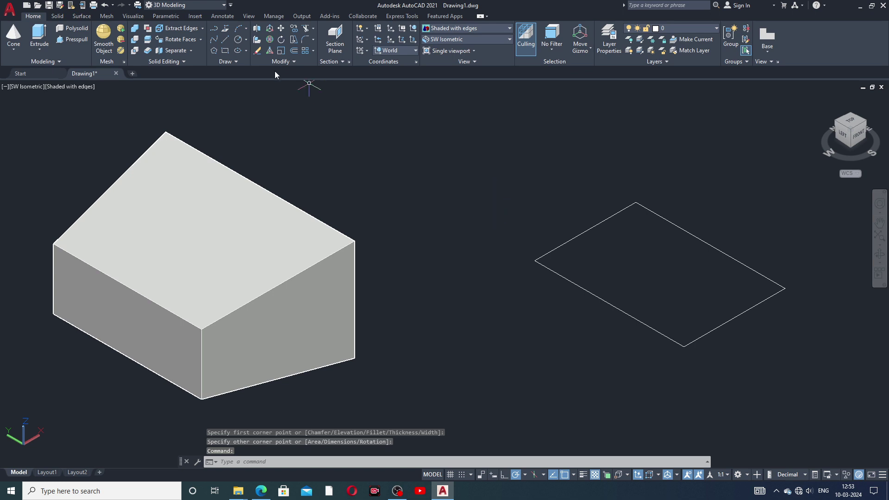
# Press-pull the new rectangle into a solid box, cancelling the extra top-face pull
pyautogui.click(74, 39)
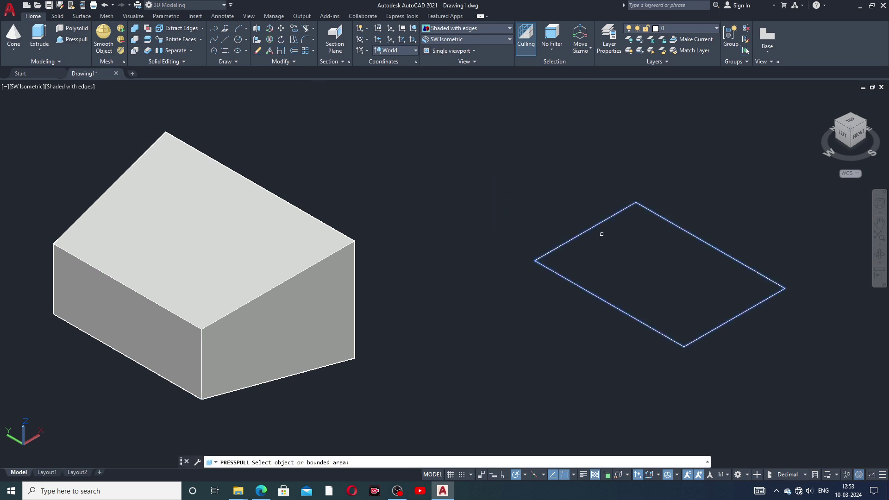
pyautogui.click(637, 206)
pyautogui.click(593, 187)
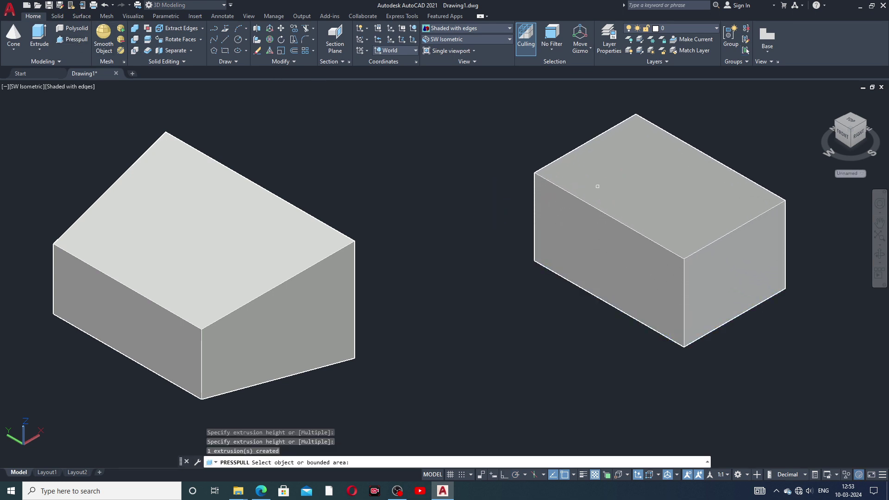
pyautogui.click(639, 207)
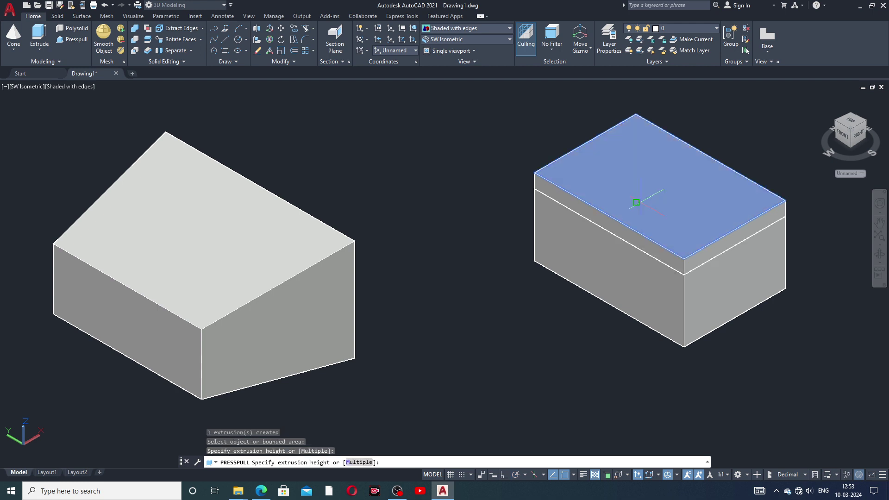
pyautogui.press('Escape')
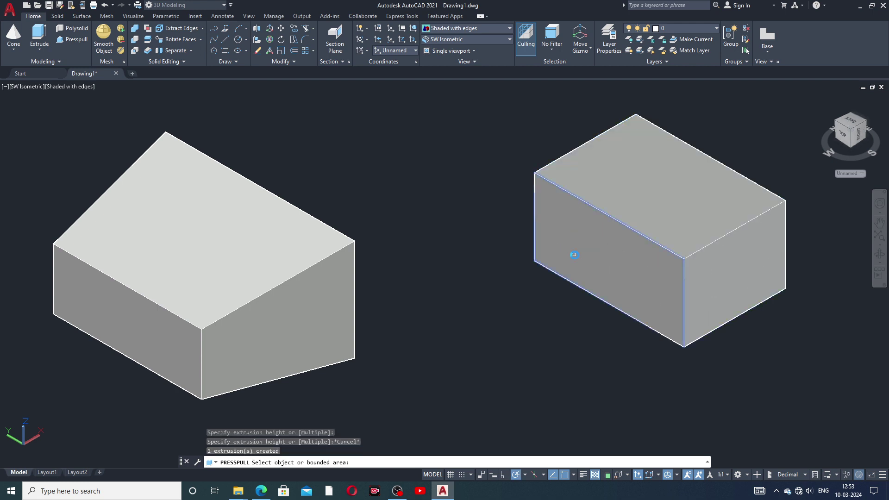
pyautogui.press('Return')
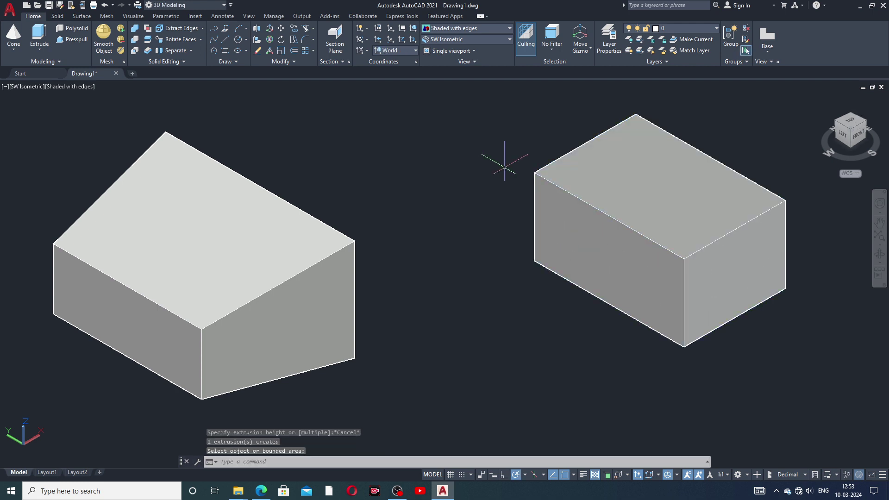
# Grip-move the second box left so it stands beside the first box
pyautogui.click(539, 175)
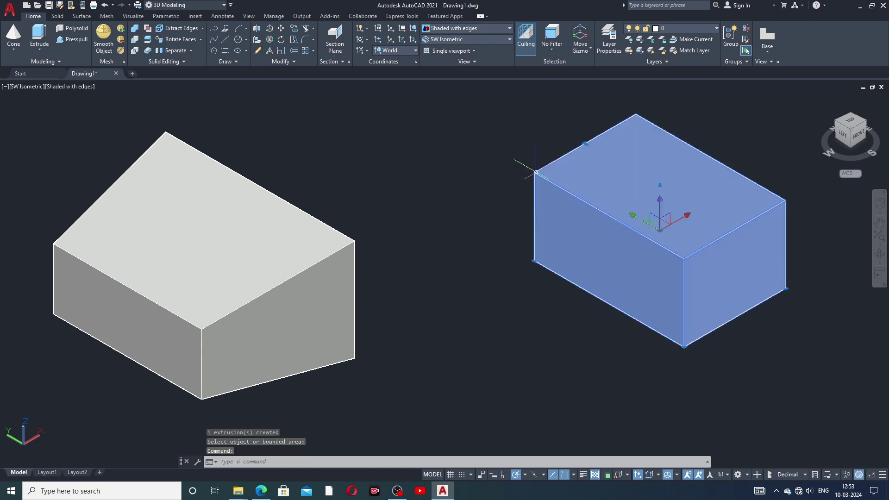
pyautogui.click(534, 263)
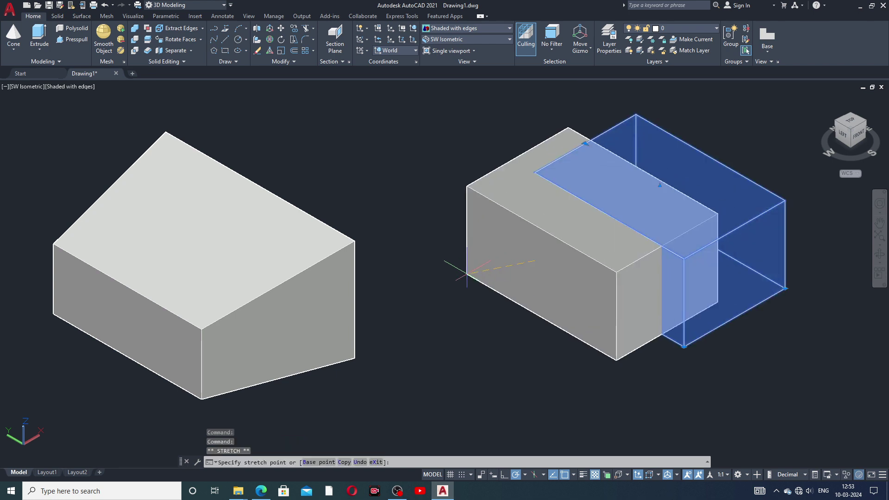
pyautogui.click(460, 276)
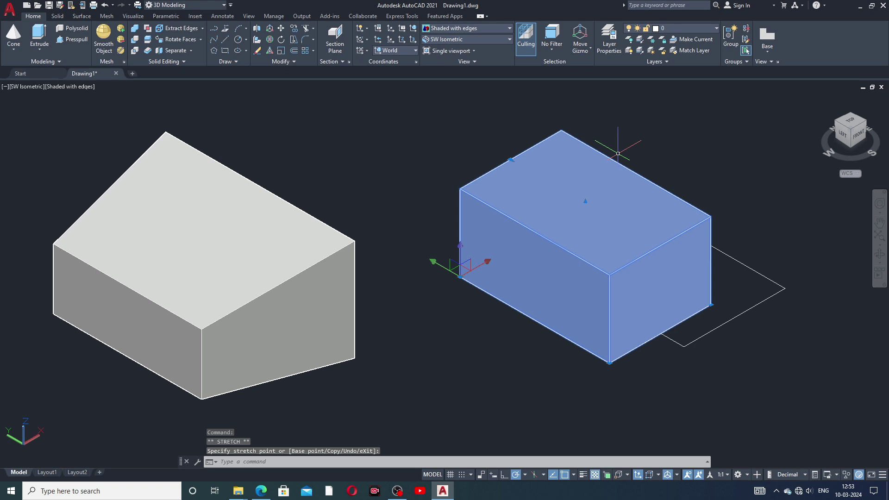
pyautogui.press('Escape')
# Delete the leftover floor rectangle
pyautogui.click(741, 261)
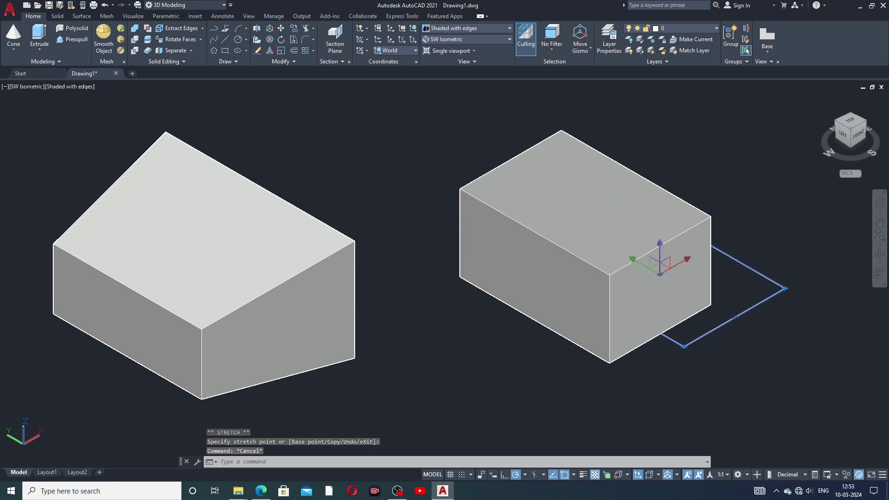
pyautogui.press('Delete')
pyautogui.moveTo(661, 269); pyautogui.dragTo(669, 263, button='middle')
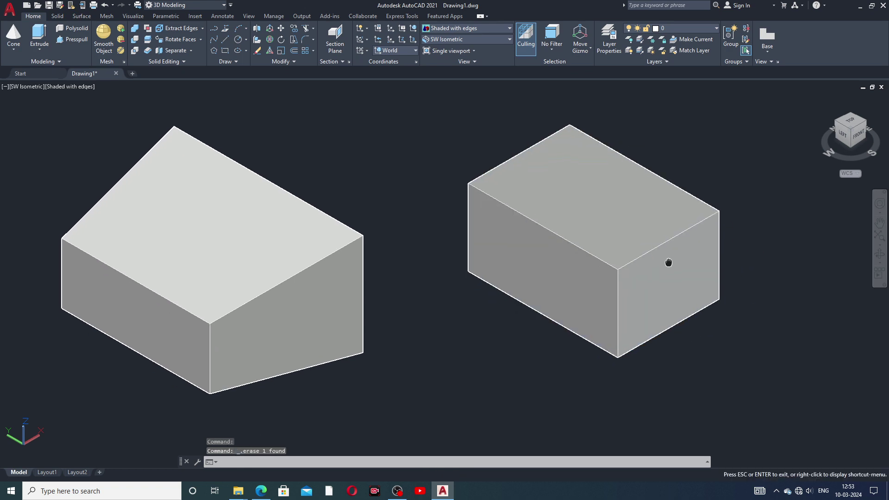
pyautogui.press('Escape')
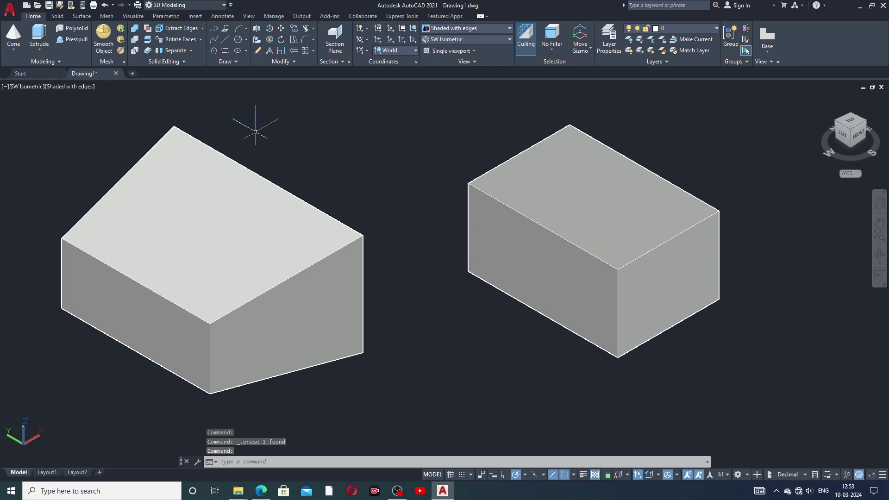
# Color the right box's top face red with Color Faces
pyautogui.click(202, 40)
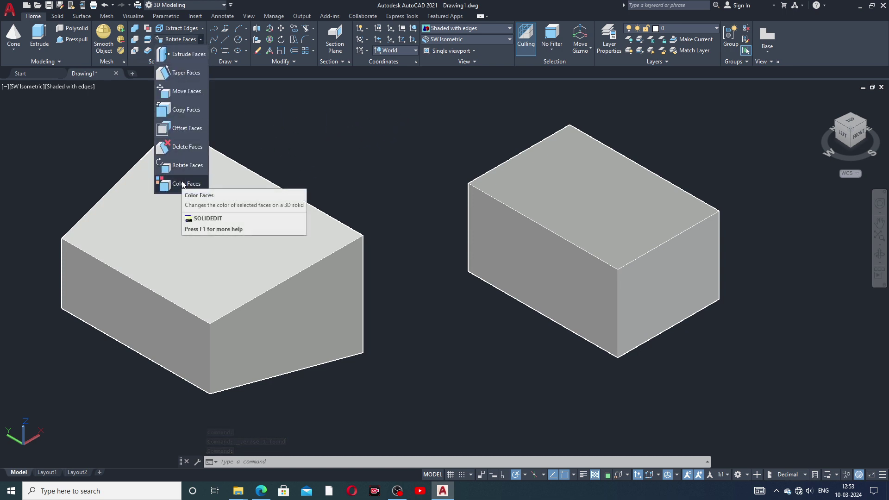
pyautogui.click(184, 183)
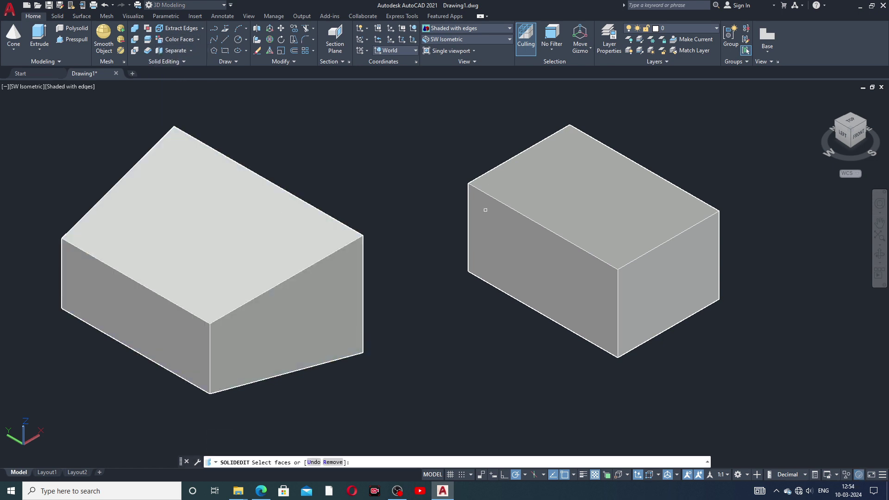
pyautogui.click(581, 188)
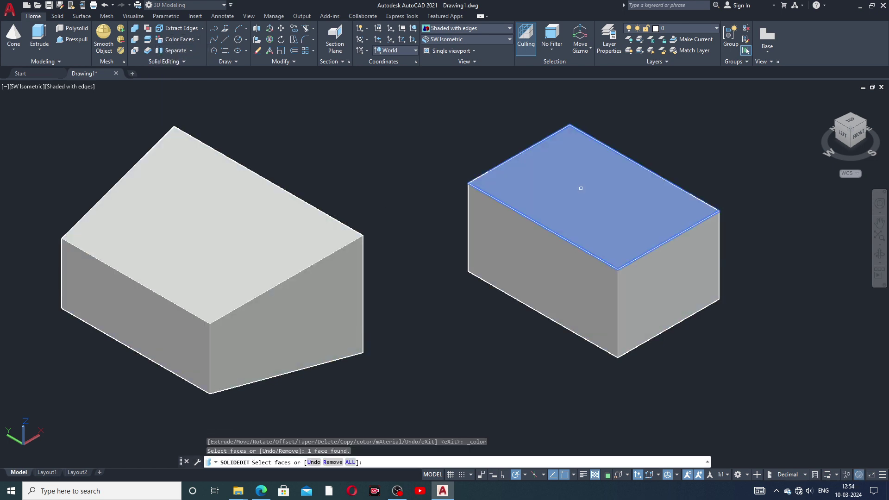
pyautogui.rightClick(581, 188)
pyautogui.click(602, 195)
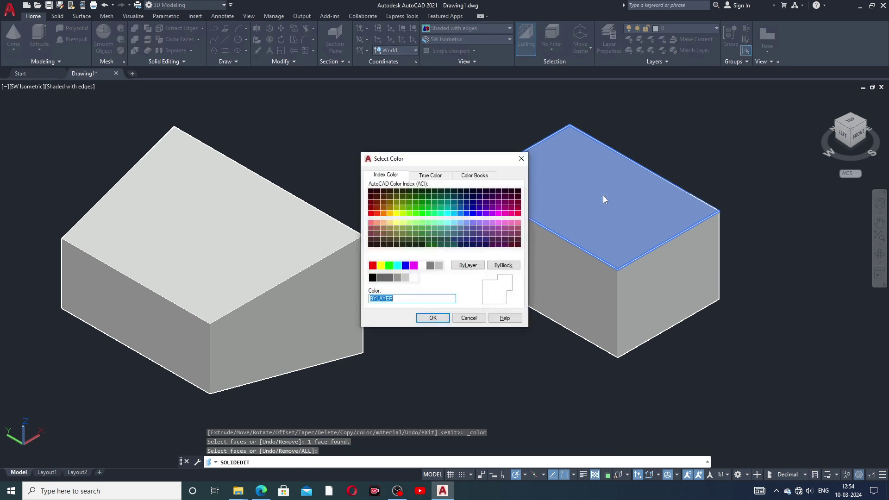
pyautogui.click(373, 265)
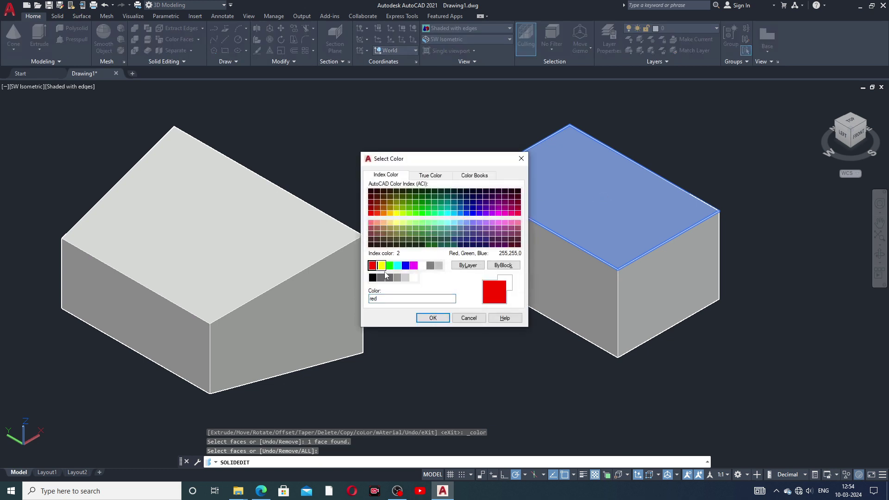
pyautogui.click(432, 318)
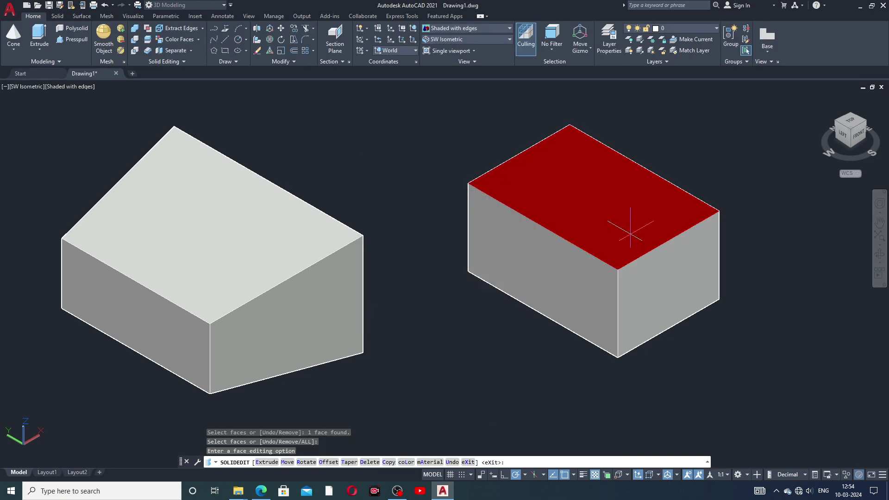
# Color the right box's right side face magenta
pyautogui.click(179, 41)
pyautogui.click(687, 286)
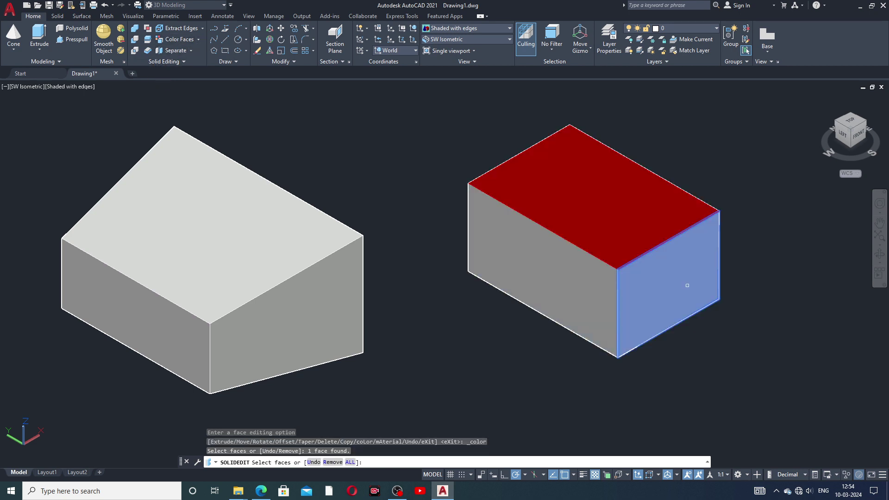
pyautogui.rightClick(688, 286)
pyautogui.click(695, 292)
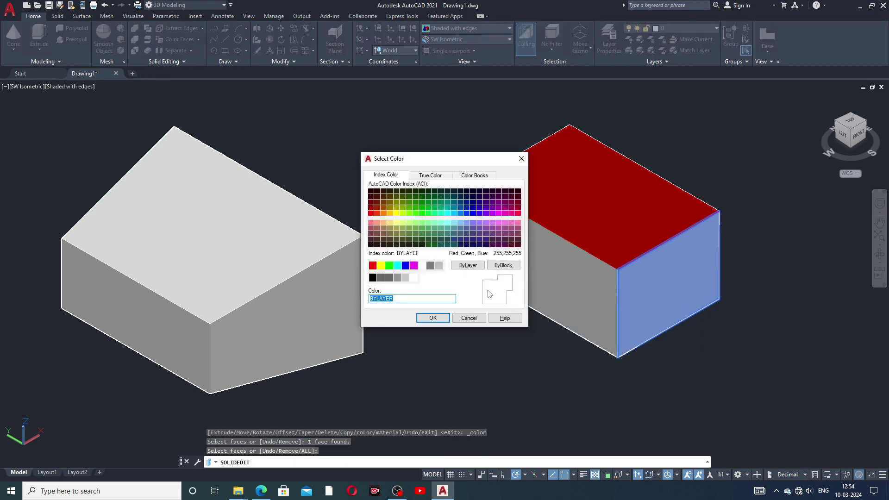
pyautogui.click(413, 265)
pyautogui.click(433, 318)
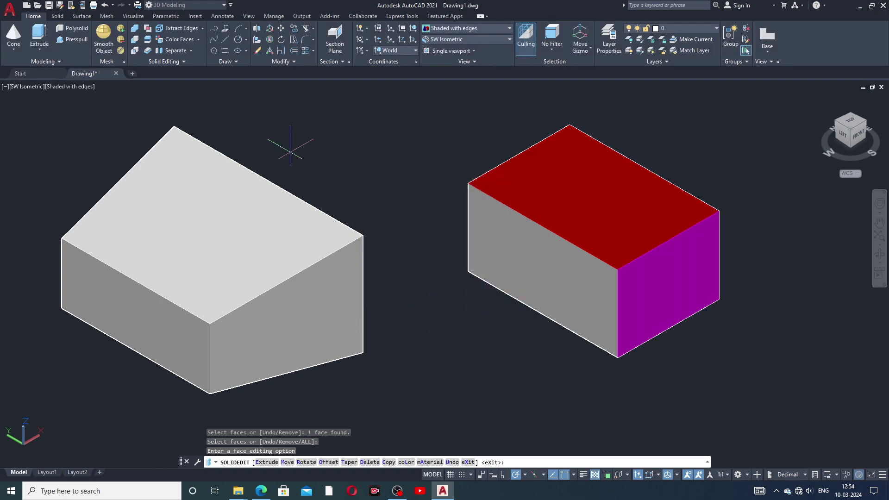
# Color the right box's front left face blue
pyautogui.click(176, 39)
pyautogui.click(554, 277)
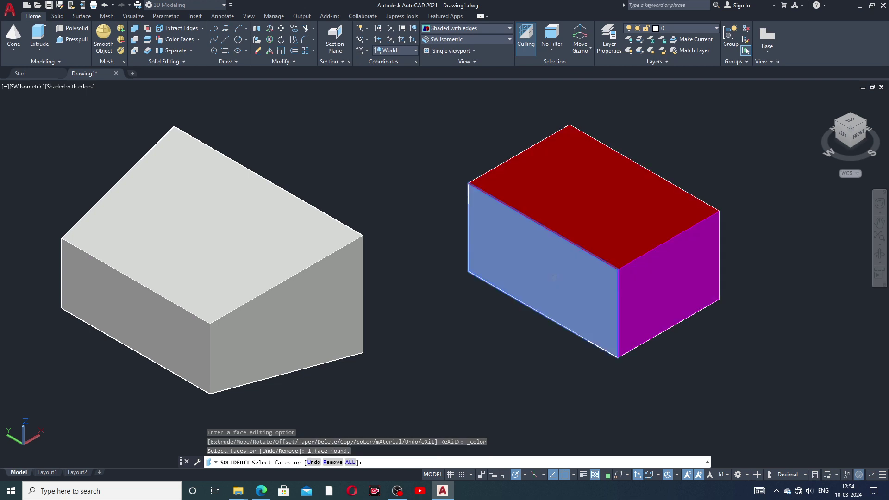
pyautogui.rightClick(555, 278)
pyautogui.click(573, 284)
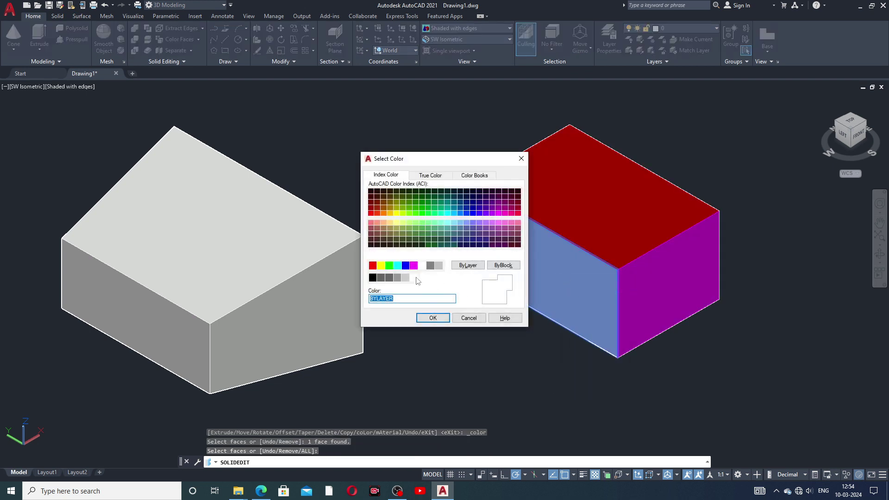
pyautogui.click(405, 265)
pyautogui.click(432, 318)
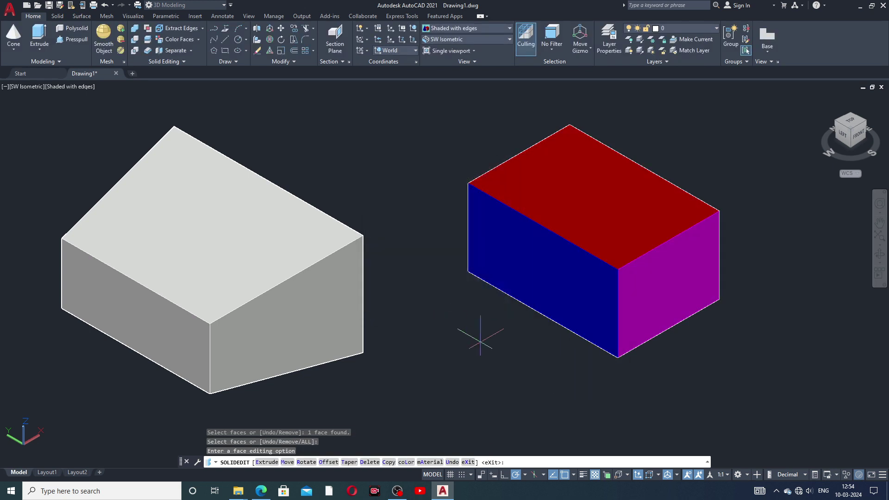
pyautogui.moveTo(520, 333); pyautogui.dragTo(531, 347, button='middle')
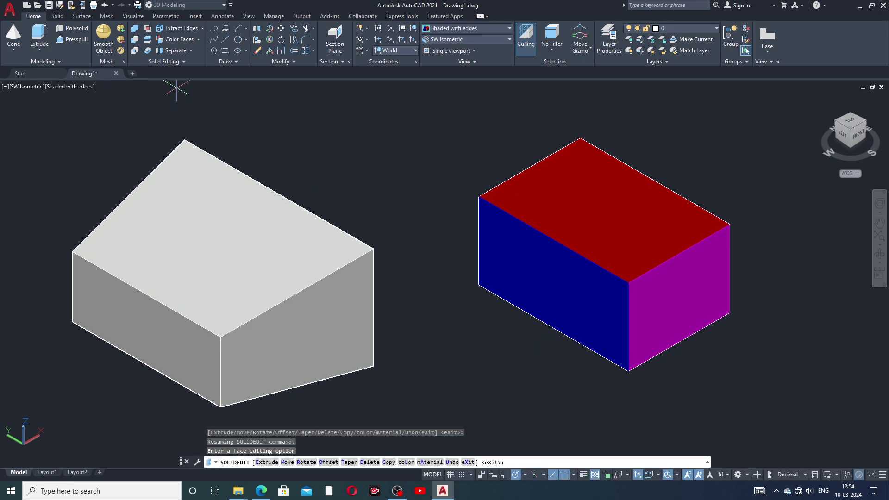
# Color the left box's top face green
pyautogui.click(178, 40)
pyautogui.click(226, 211)
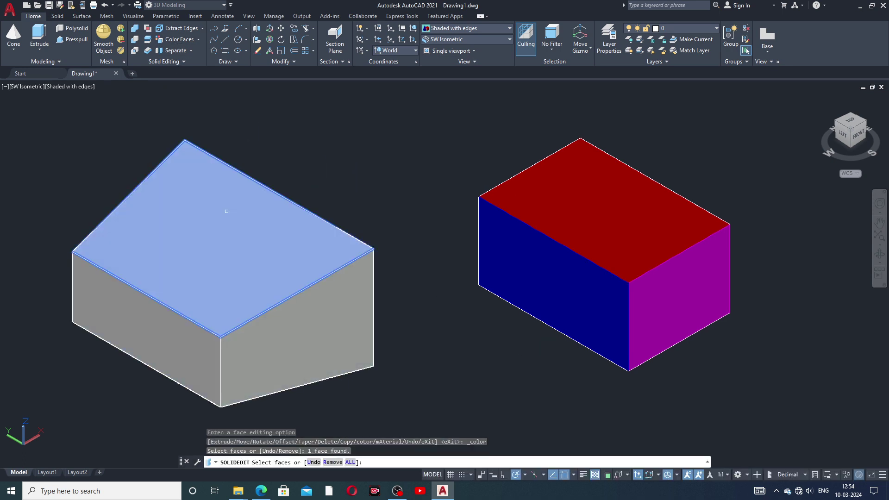
pyautogui.rightClick(226, 211)
pyautogui.click(258, 218)
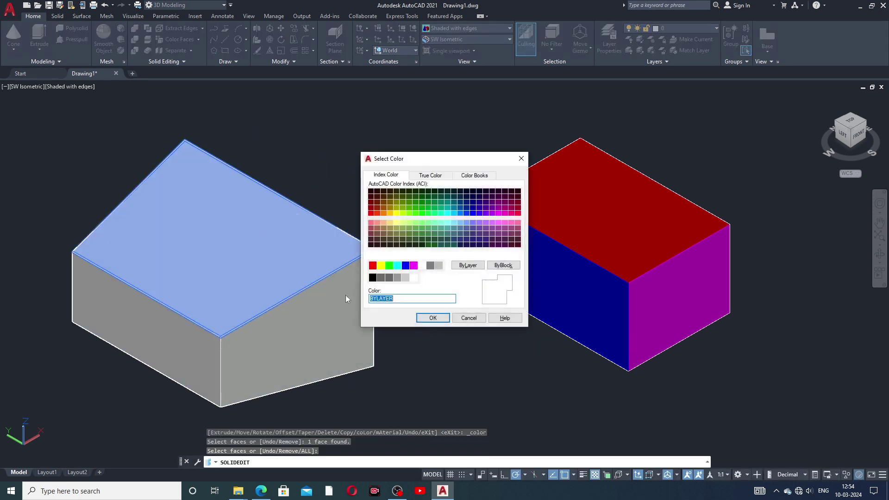
pyautogui.click(392, 270)
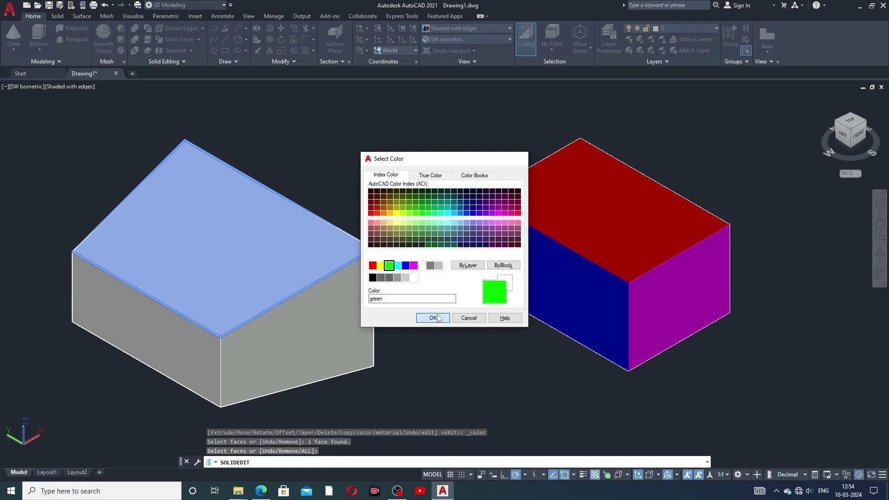
pyautogui.click(433, 317)
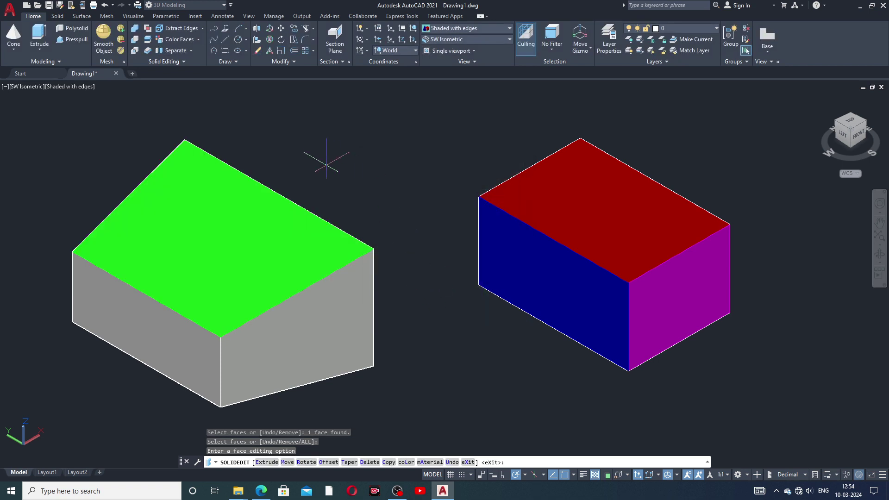
# Color the left box's right front side face red
pyautogui.click(180, 41)
pyautogui.click(318, 311)
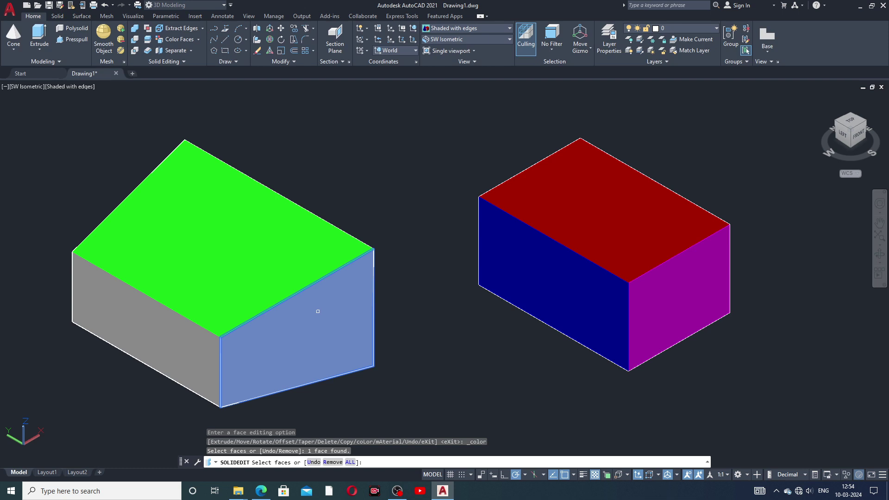
pyautogui.rightClick(318, 312)
pyautogui.click(336, 316)
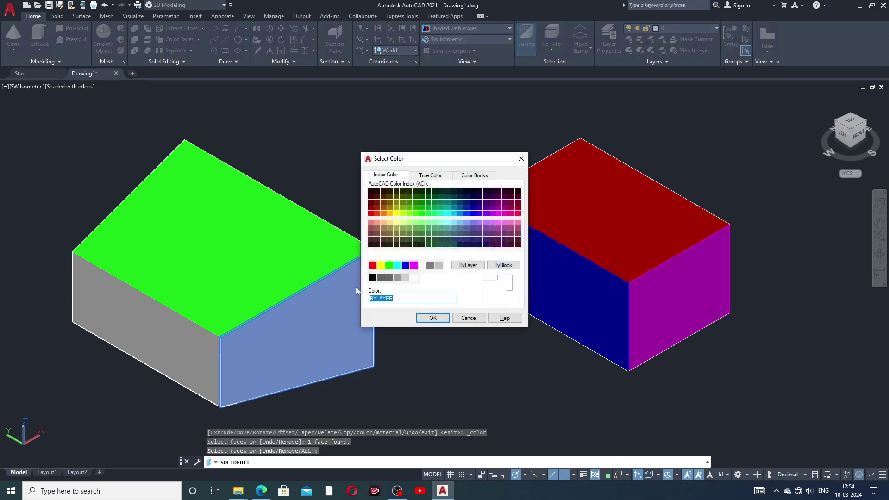
pyautogui.click(372, 266)
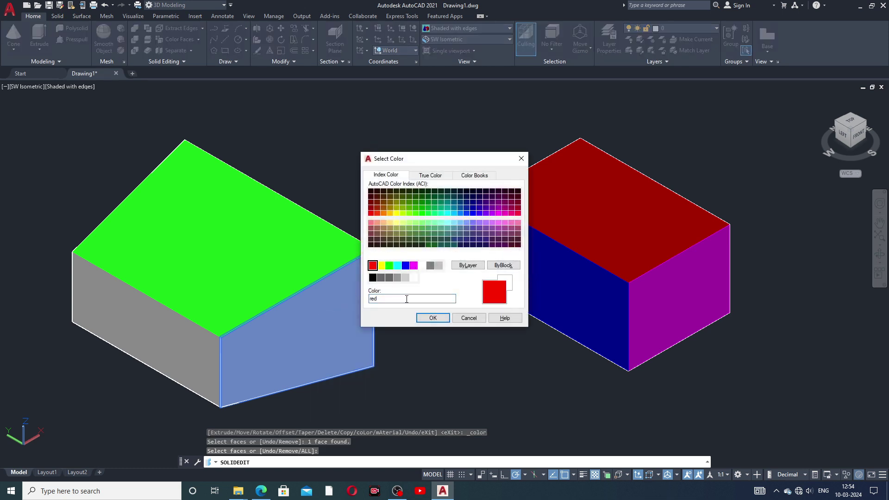
pyautogui.click(432, 318)
pyautogui.moveTo(424, 277); pyautogui.dragTo(425, 271, button='middle')
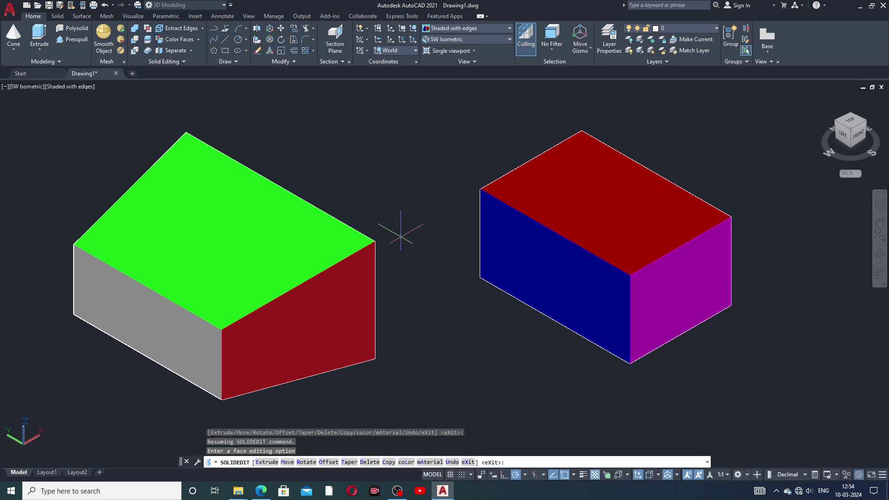
# Color the left box's remaining grey side face blue
pyautogui.click(190, 40)
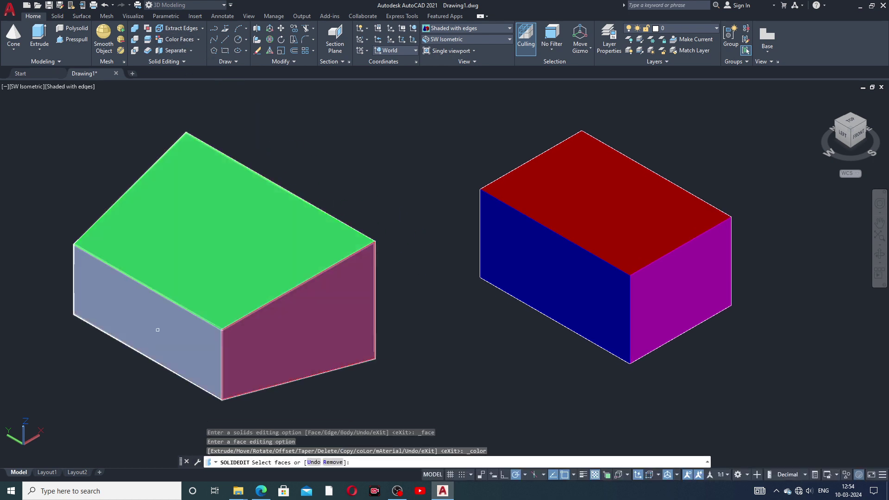
pyautogui.click(153, 337)
pyautogui.rightClick(159, 332)
pyautogui.click(181, 341)
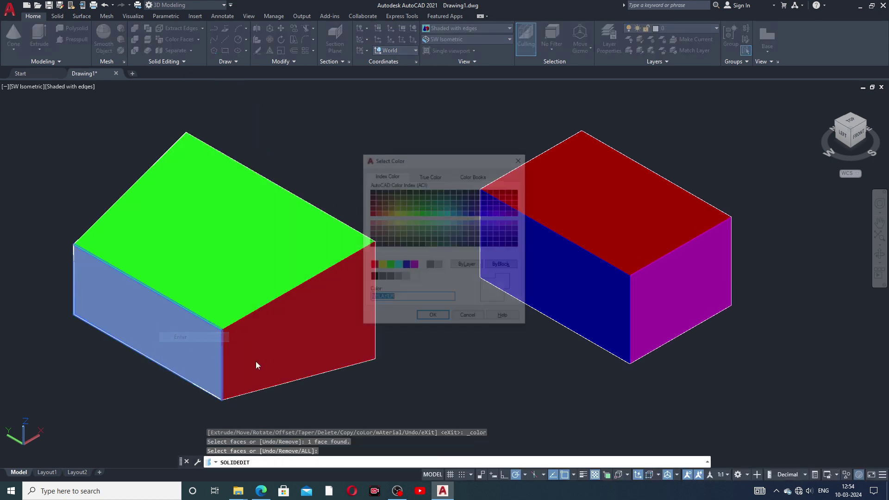
pyautogui.click(405, 265)
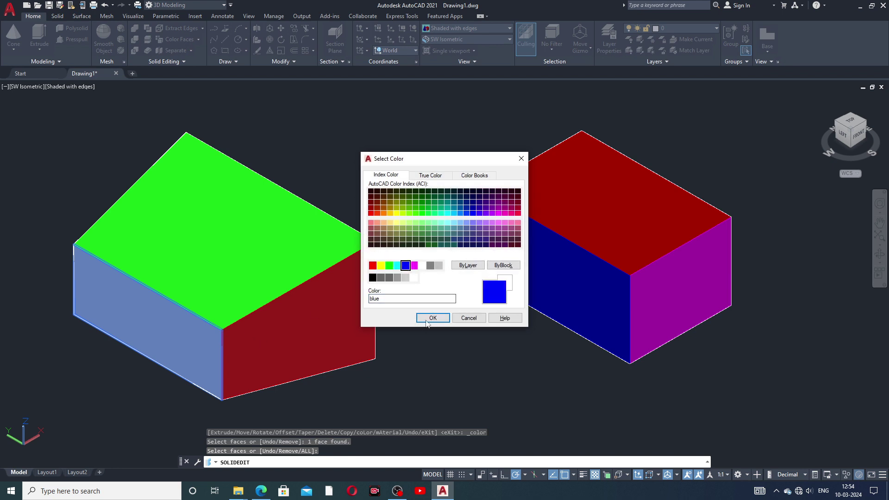
pyautogui.click(432, 317)
pyautogui.moveTo(426, 333); pyautogui.dragTo(428, 333, button='middle')
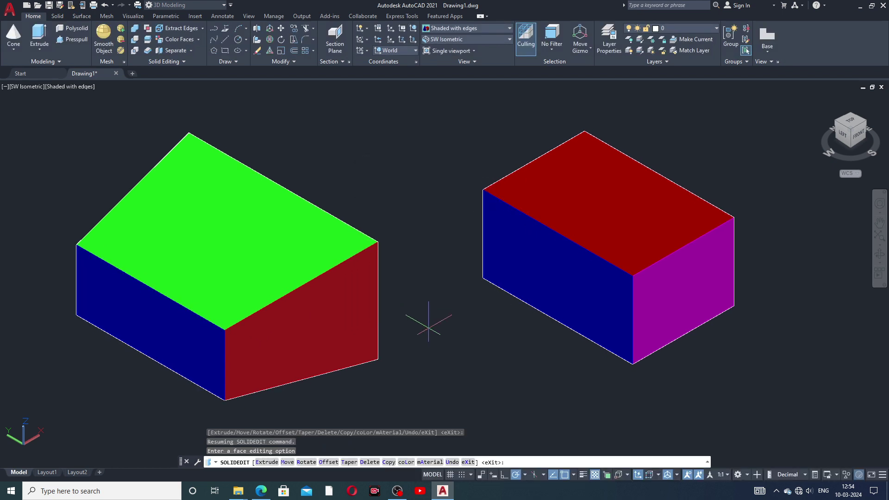
pyautogui.scroll(2, 566, 278)
pyautogui.scroll(-2, 565, 278)
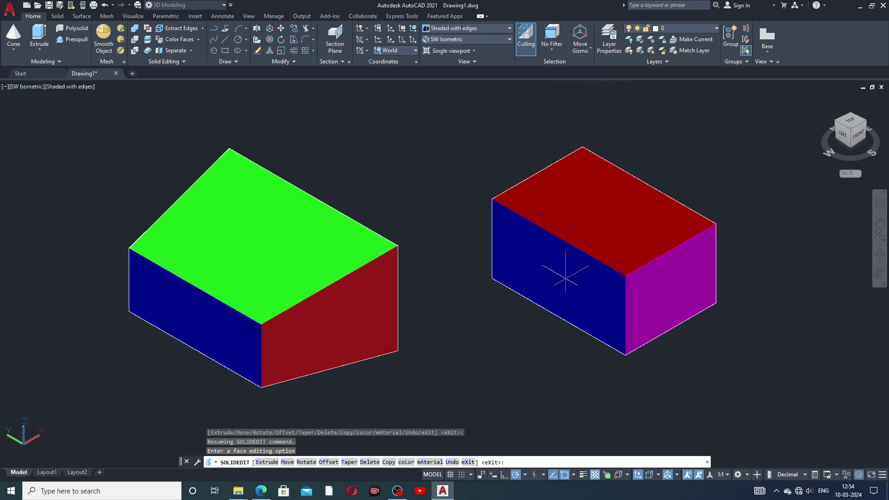
pyautogui.moveTo(567, 275); pyautogui.dragTo(558, 261, button='middle')
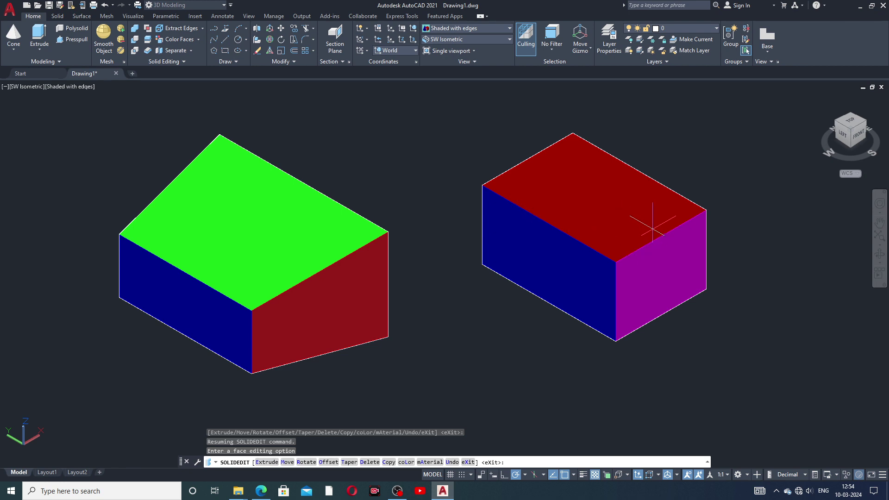
pyautogui.moveTo(611, 268); pyautogui.dragTo(618, 271, button='middle')
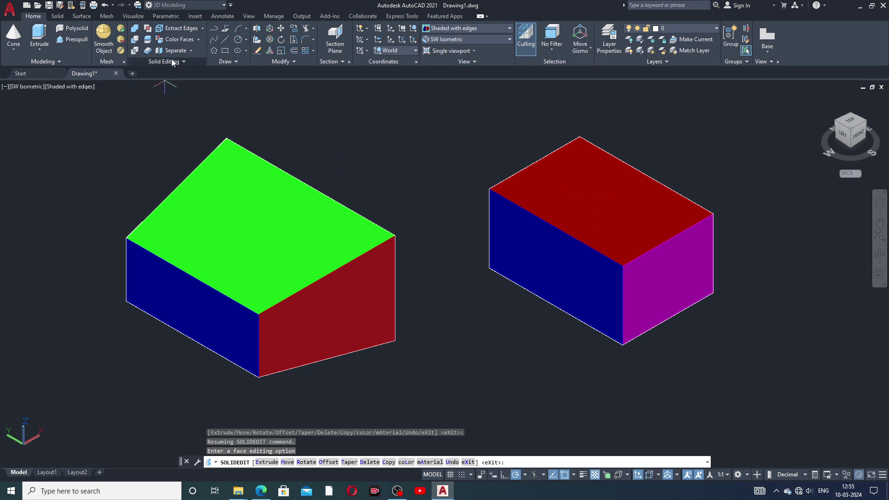
# Rotate the right box's magenta face 15° about the axis from its top front to bottom front corner
pyautogui.click(198, 44)
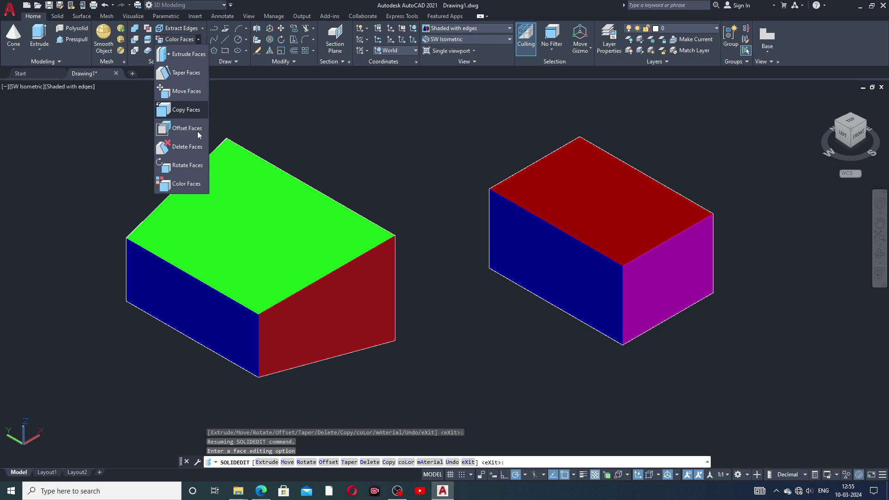
pyautogui.click(187, 166)
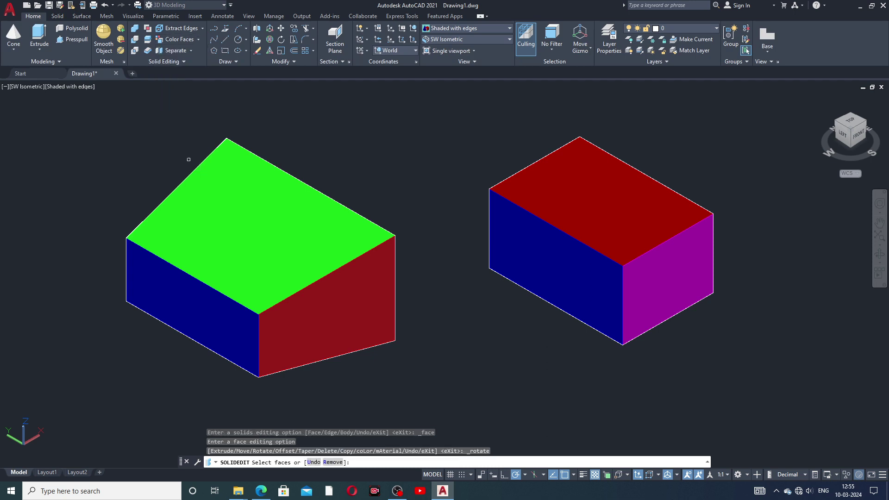
pyautogui.click(661, 268)
pyautogui.rightClick(661, 267)
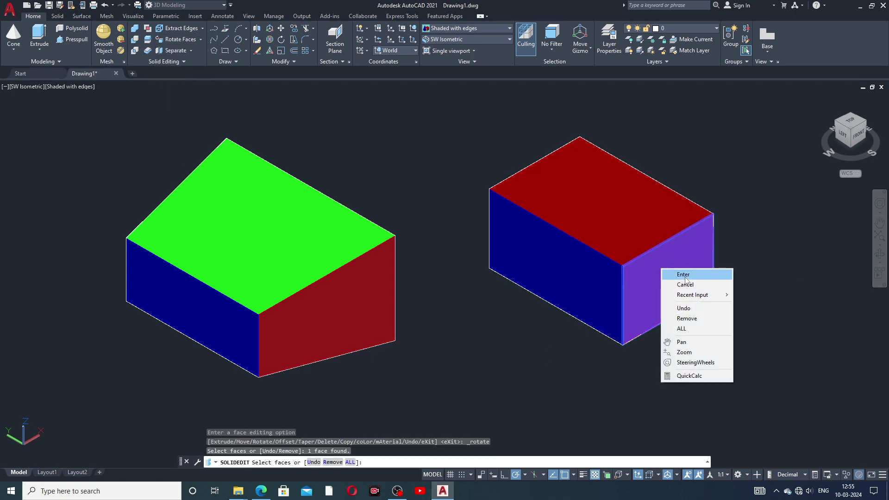
pyautogui.click(679, 274)
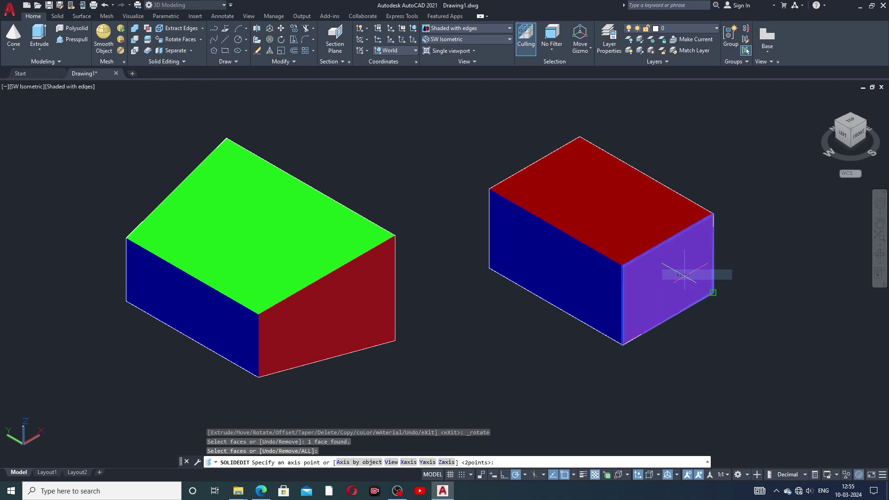
pyautogui.click(623, 266)
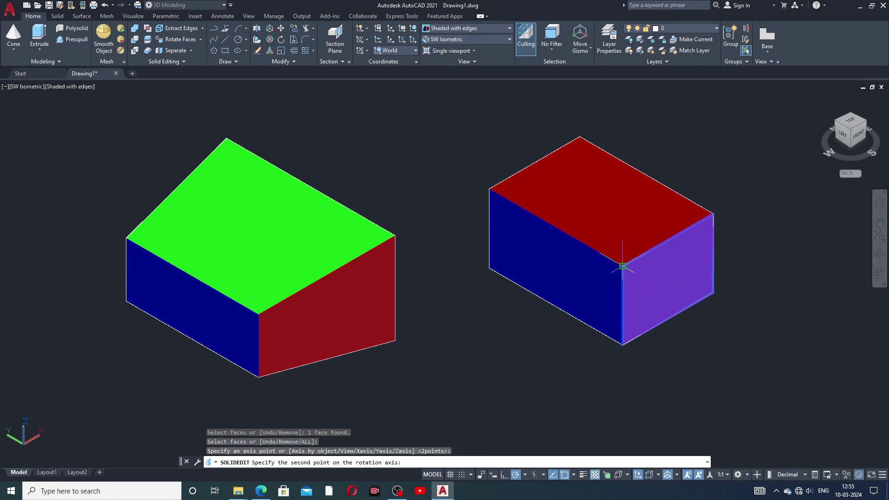
pyautogui.click(623, 345)
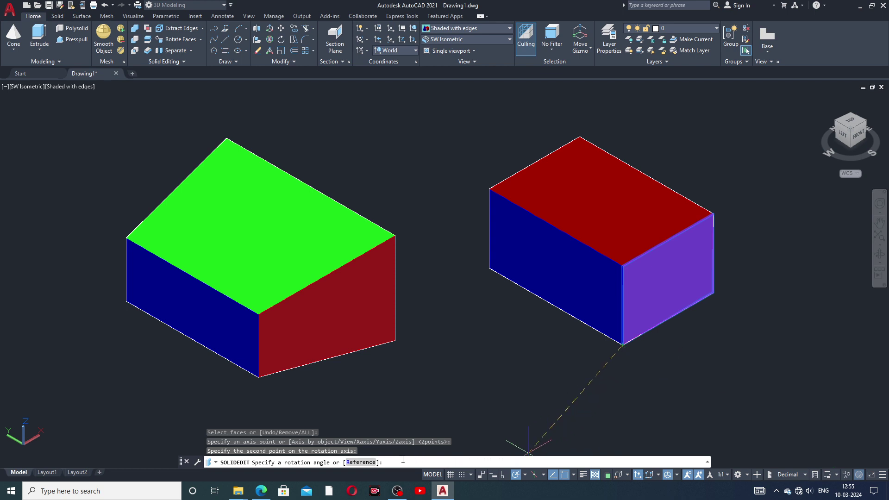
pyautogui.write('15')
pyautogui.press('Return')
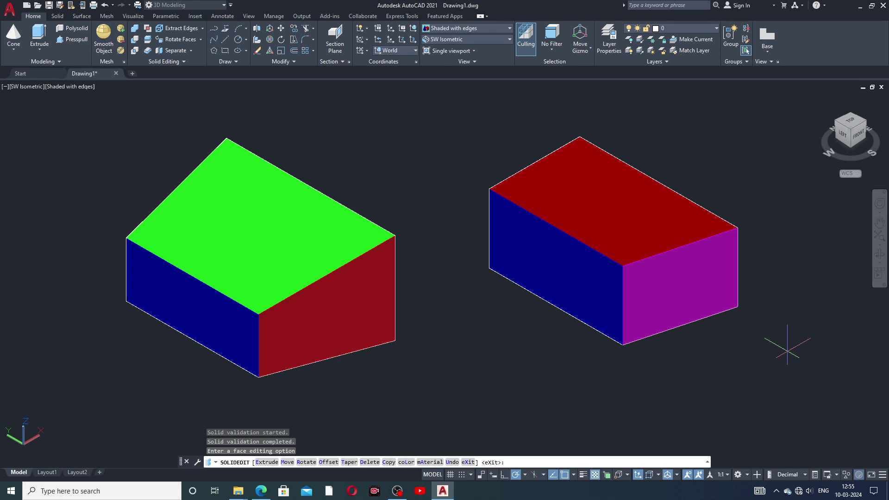
pyautogui.moveTo(784, 355); pyautogui.dragTo(783, 344, button='middle')
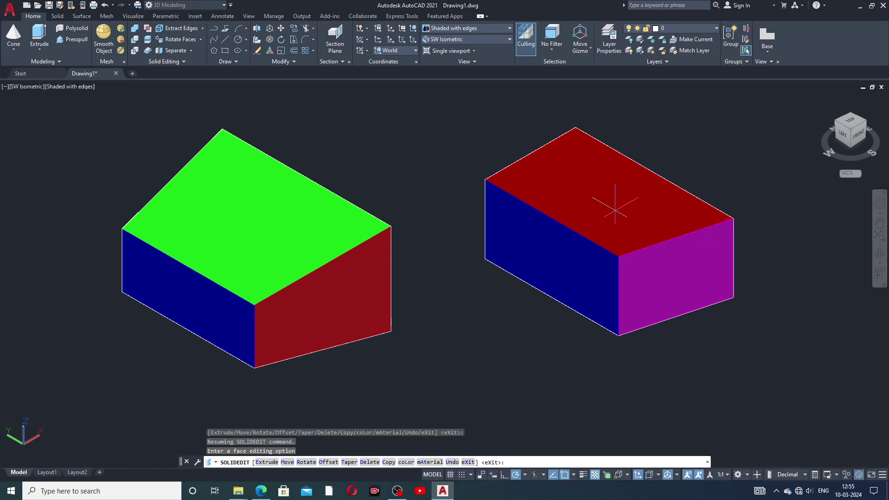
# Rotate the right box's red top face about an axis along its back-left top edge
pyautogui.click(189, 39)
pyautogui.click(604, 190)
pyautogui.rightClick(604, 190)
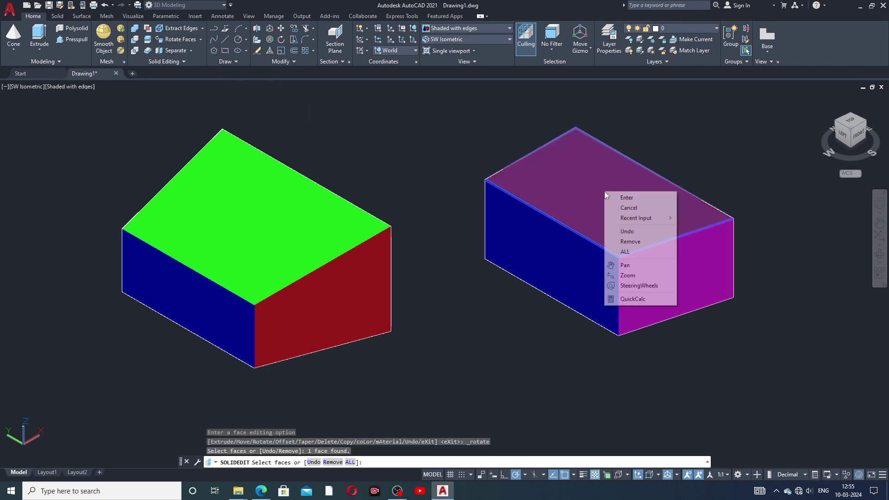
pyautogui.click(625, 198)
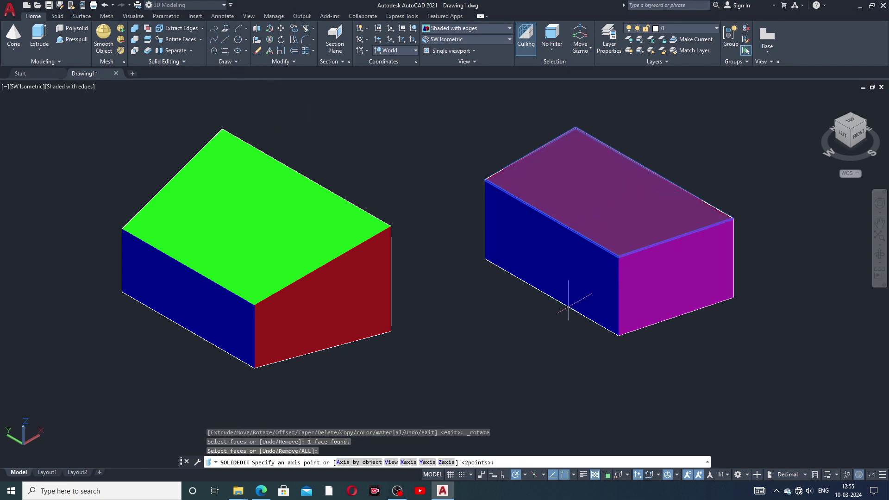
pyautogui.click(485, 179)
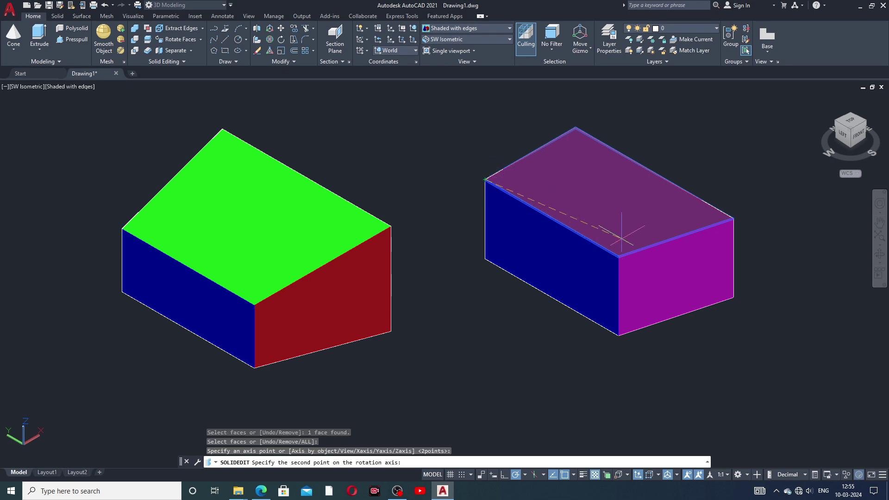
pyautogui.click(620, 256)
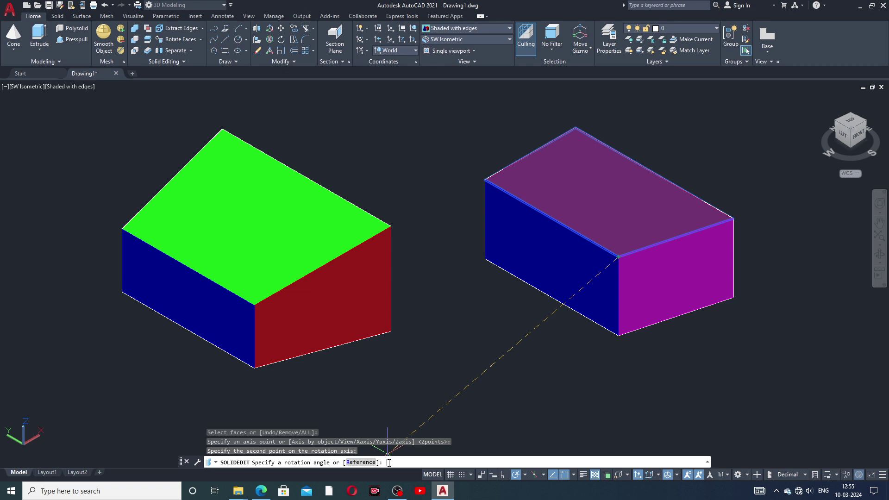
pyautogui.write('30')
pyautogui.press('Return')
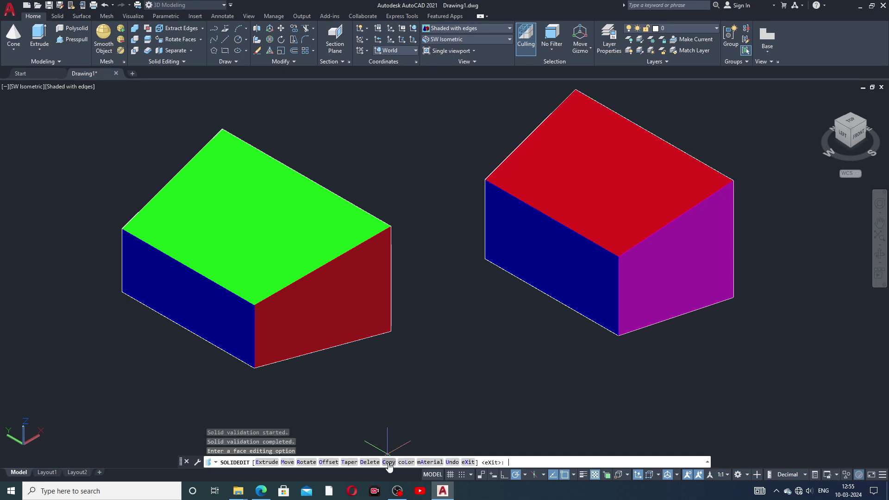
pyautogui.moveTo(580, 292); pyautogui.dragTo(587, 312, button='middle')
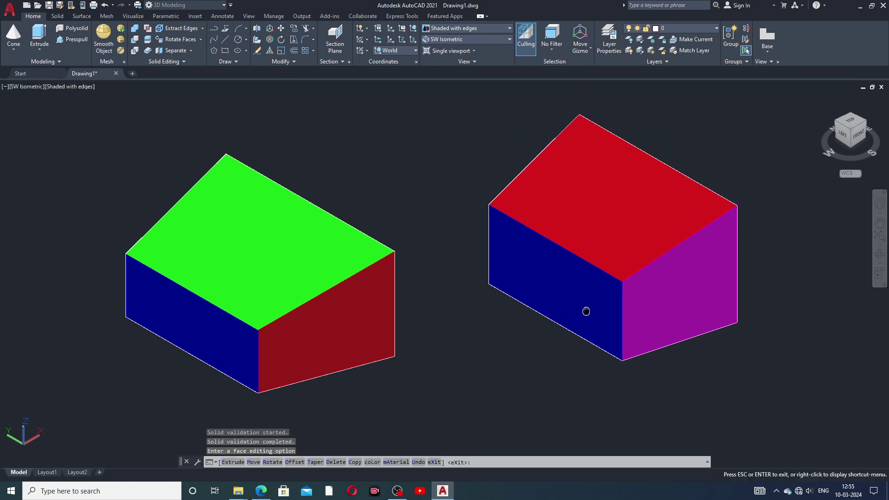
pyautogui.moveTo(640, 216); pyautogui.dragTo(645, 222, button='middle')
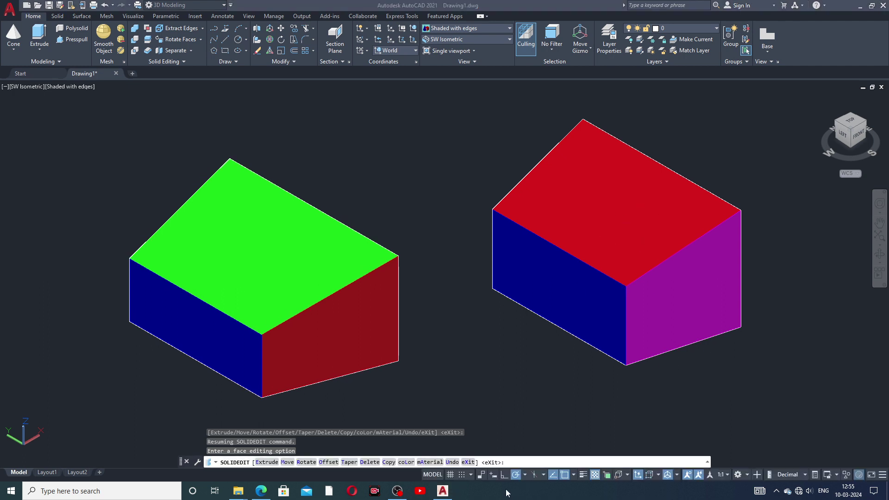
# Exit the face-editing options, then exit SOLIDEDIT to return to an idle command line
pyautogui.click(468, 462)
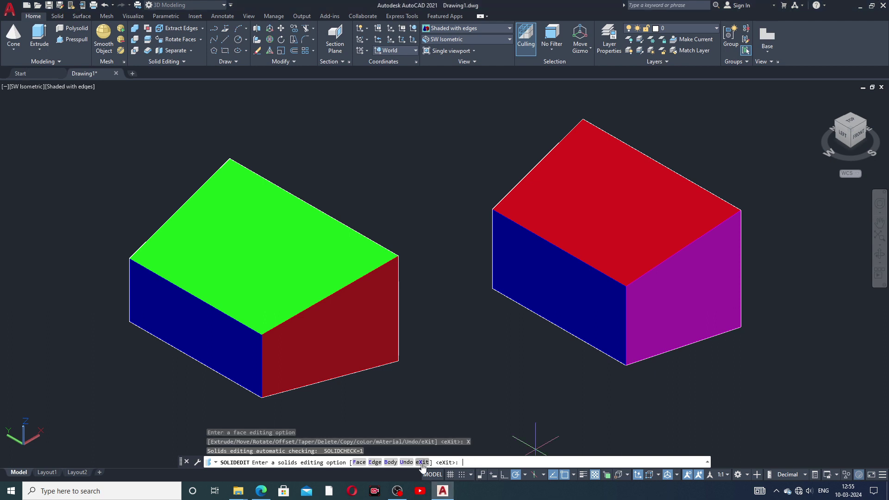
pyautogui.click(422, 463)
pyautogui.click(490, 495)
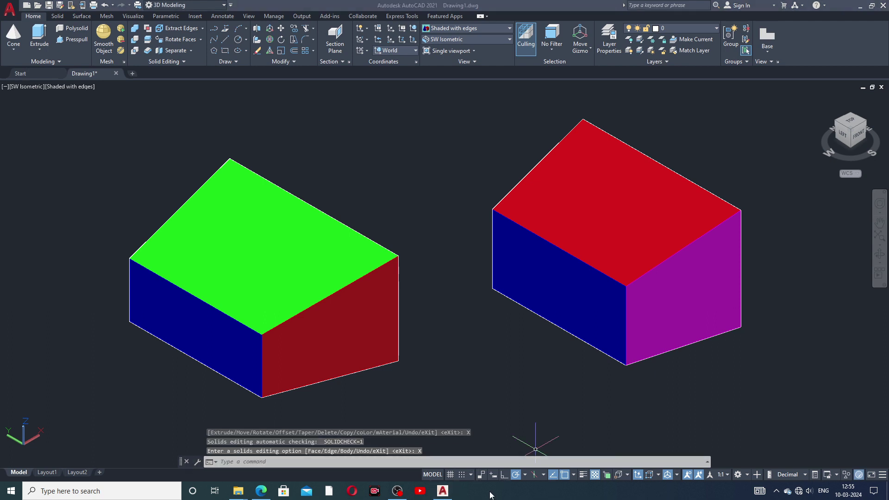